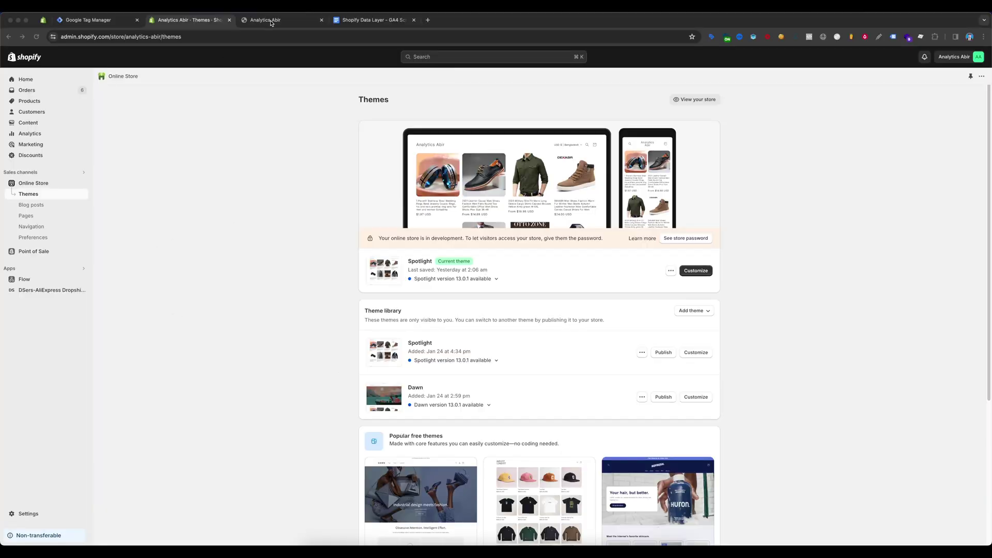
Switch to the store tab showing the Themes page with Spotlight as the current theme.
{"action": "left_click", "coordinate": [271, 21]}
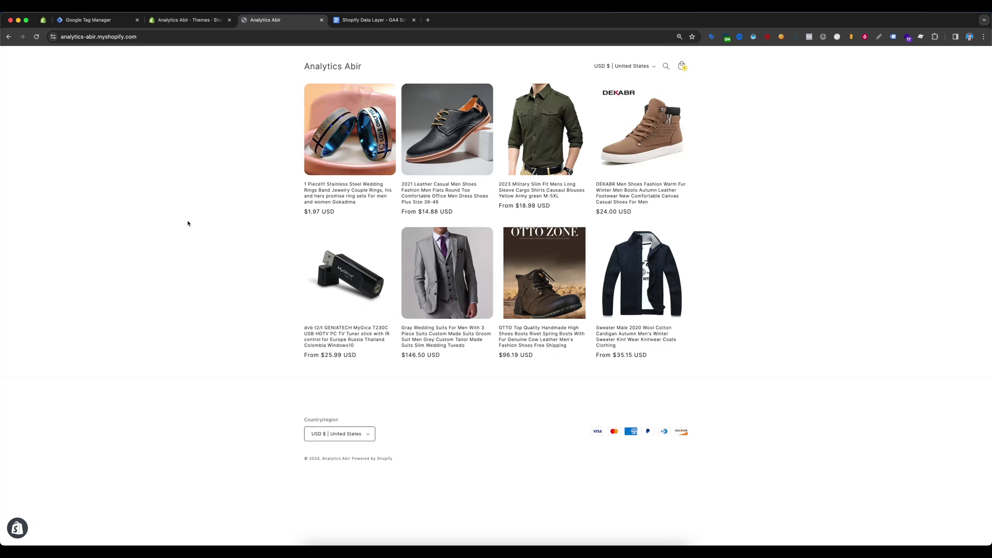
Look over the 'Shopify Data Layer - GA4 Schema' notes, then return to Shopify Themes.
{"action": "left_click", "coordinate": [384, 23]}
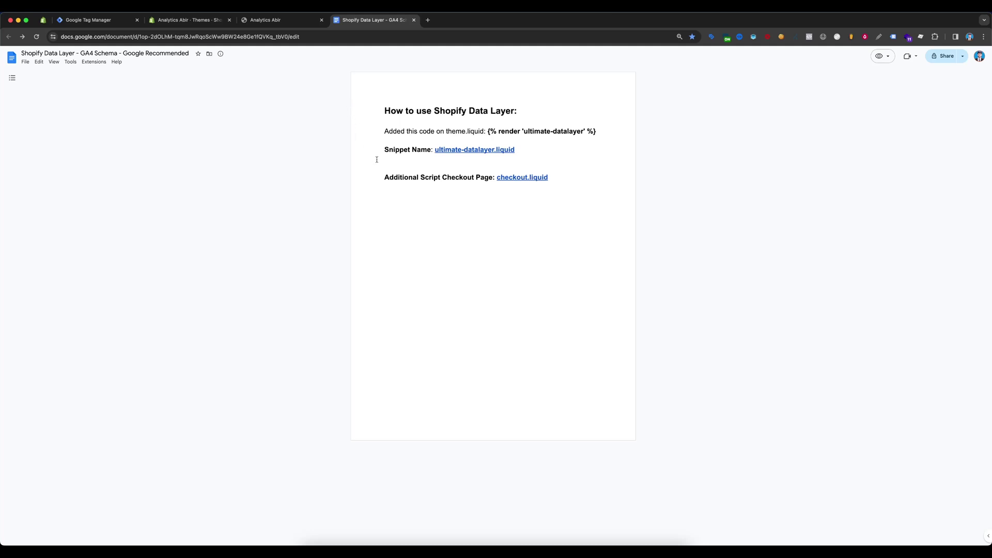
{"action": "left_click", "coordinate": [204, 20]}
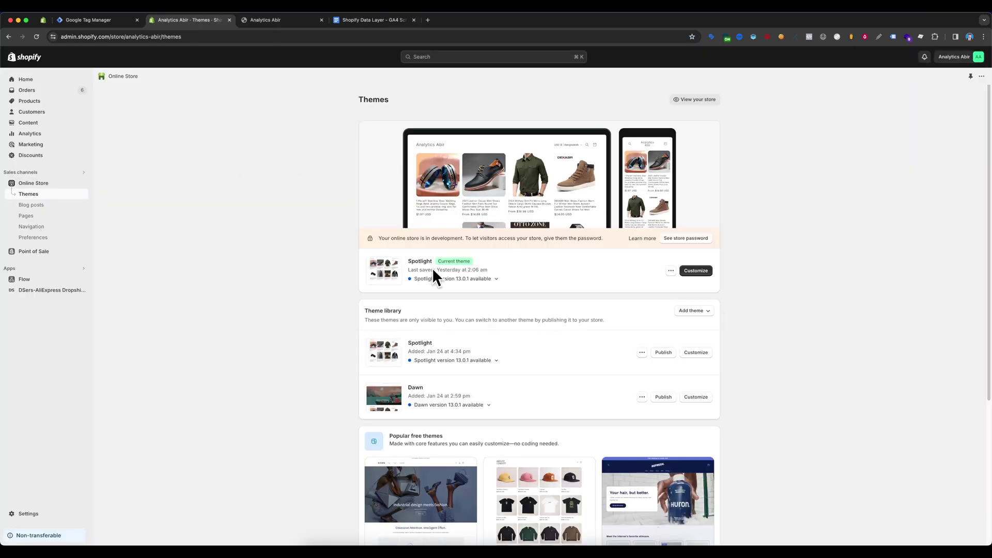
Open the Spotlight theme's code editor and start a new file under Snippets.
{"action": "left_click", "coordinate": [671, 270]}
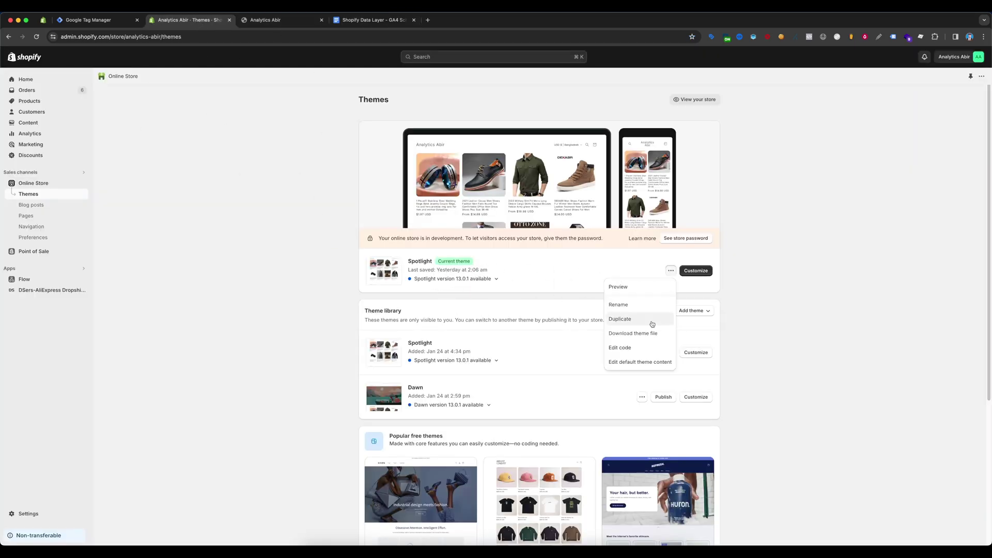
{"action": "left_click", "coordinate": [613, 345]}
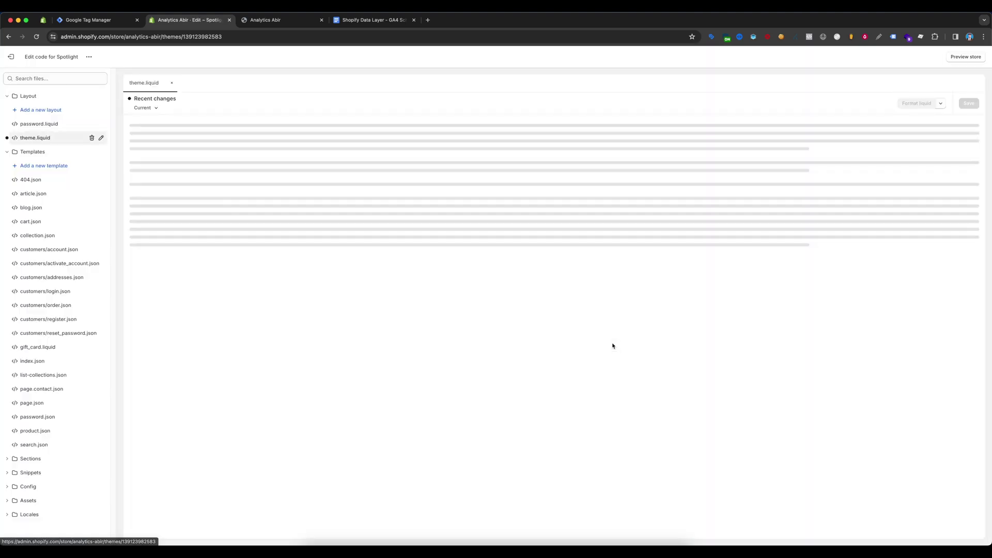
{"action": "left_click", "coordinate": [9, 154]}
{"action": "left_click", "coordinate": [33, 180]}
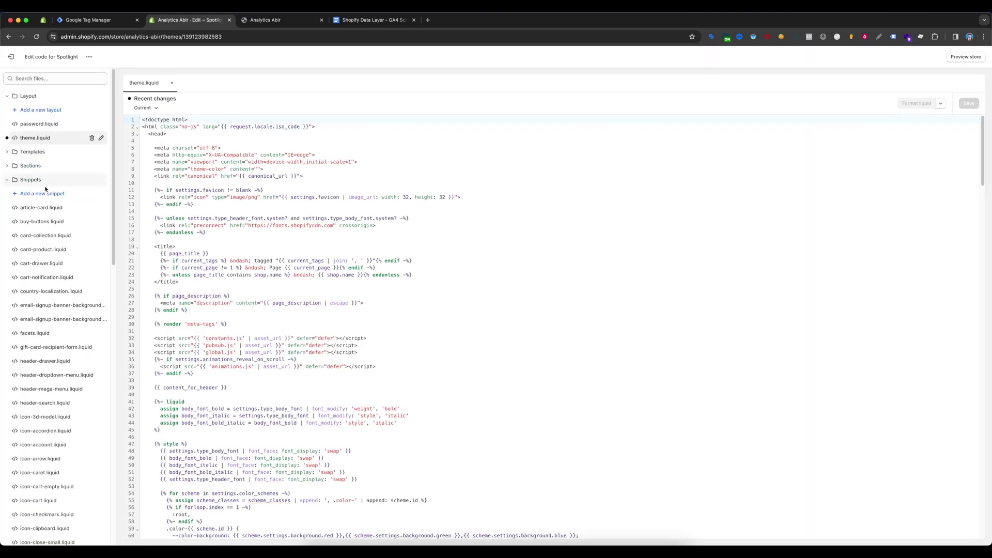
{"action": "left_click", "coordinate": [45, 194]}
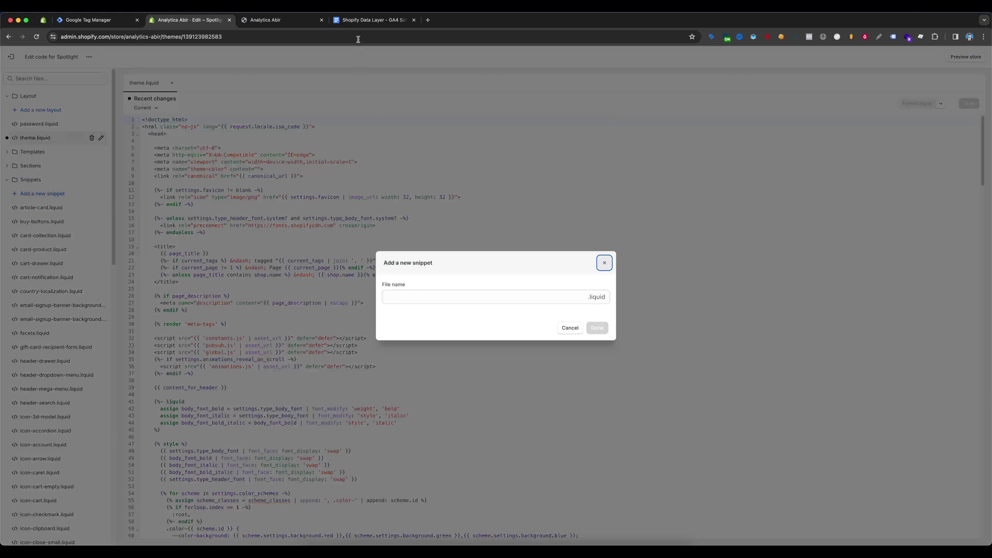
Copy the 'Snippet Name' label from the setup notes.
{"action": "left_click", "coordinate": [369, 21]}
{"action": "left_click_drag", "start_coordinate": [517, 149], "coordinate": [385, 150]}
{"action": "right_click", "coordinate": [385, 150]}
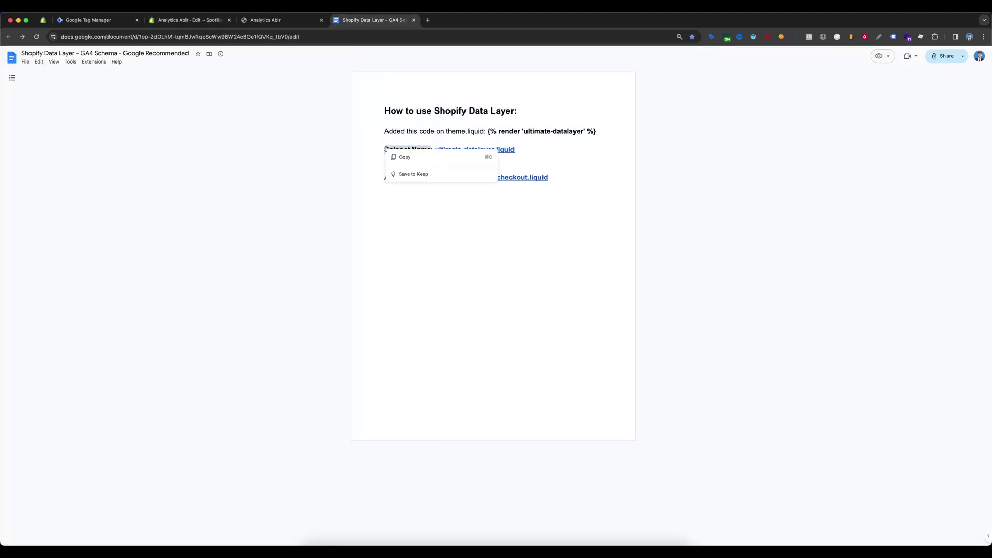
{"action": "left_click", "coordinate": [404, 157]}
Name the new snippet 'Snippet Name' and create it.
{"action": "left_click", "coordinate": [200, 21]}
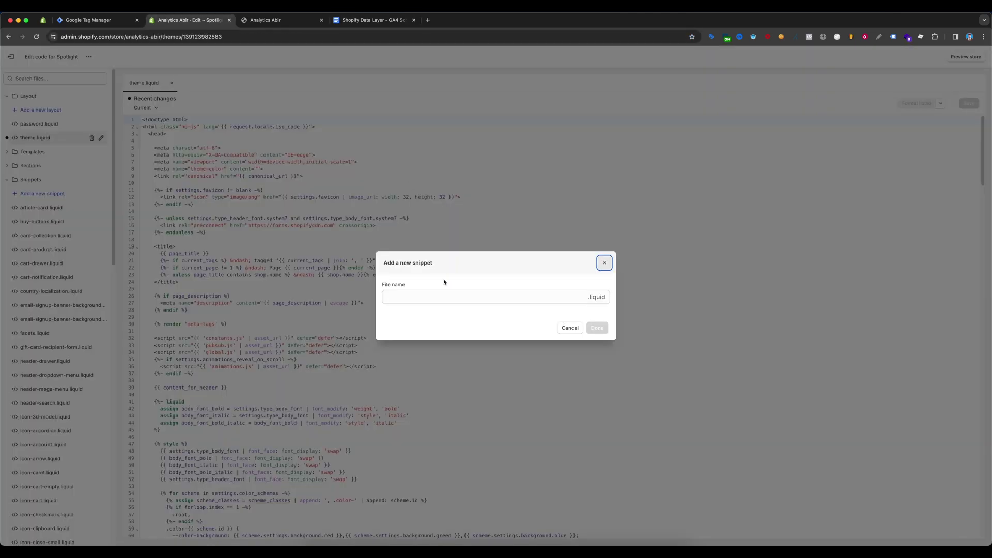
{"action": "right_click", "coordinate": [412, 296]}
{"action": "left_click", "coordinate": [429, 348]}
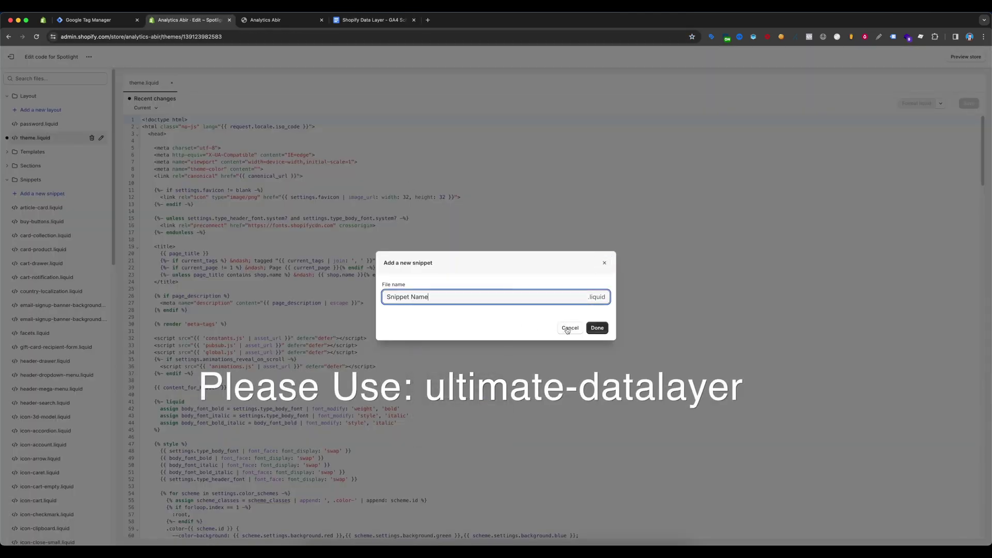
{"action": "left_click", "coordinate": [596, 328]}
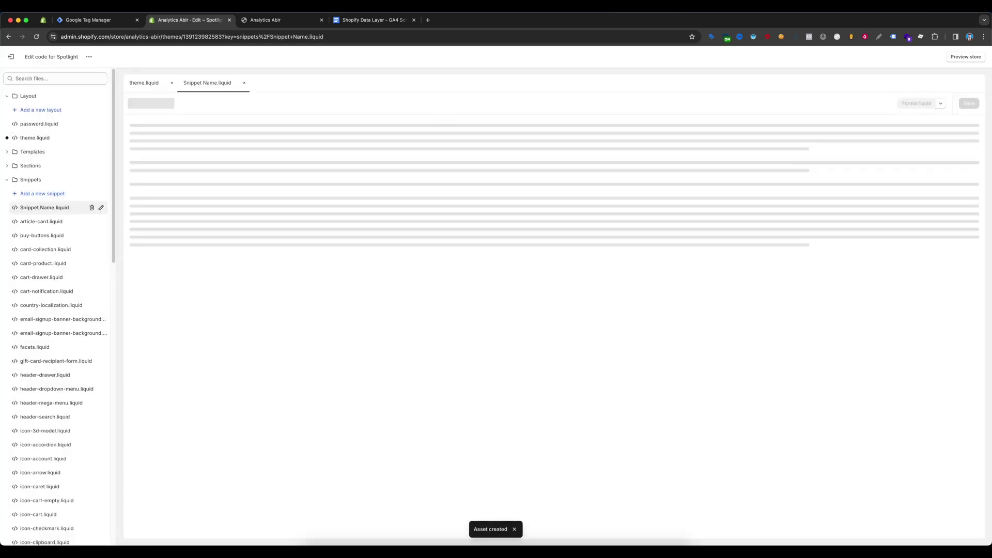
{"action": "left_click", "coordinate": [365, 23]}
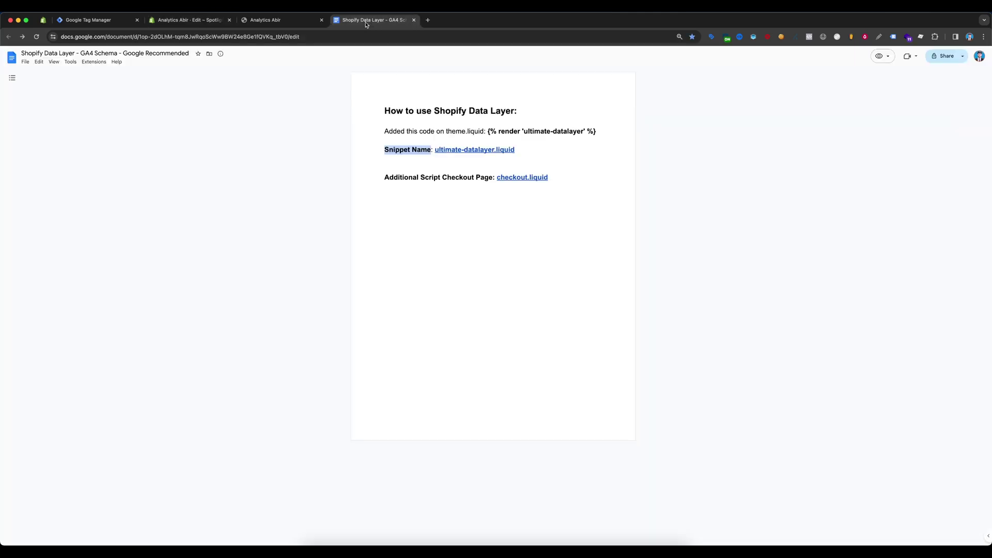
Open the linked ultimate-datalayer.liquid document from the setup notes.
{"action": "left_click", "coordinate": [397, 155]}
{"action": "left_click", "coordinate": [472, 150]}
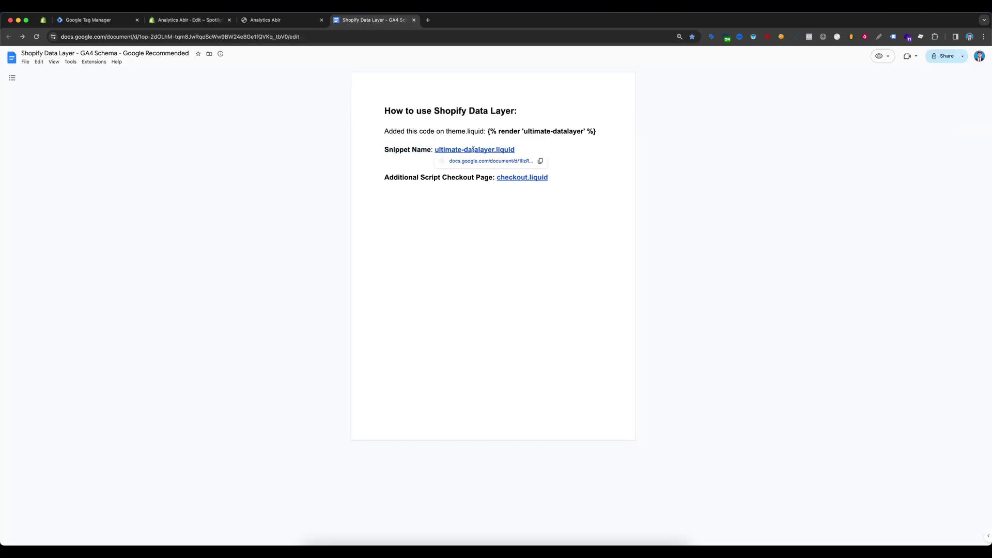
{"action": "left_click", "coordinate": [488, 164]}
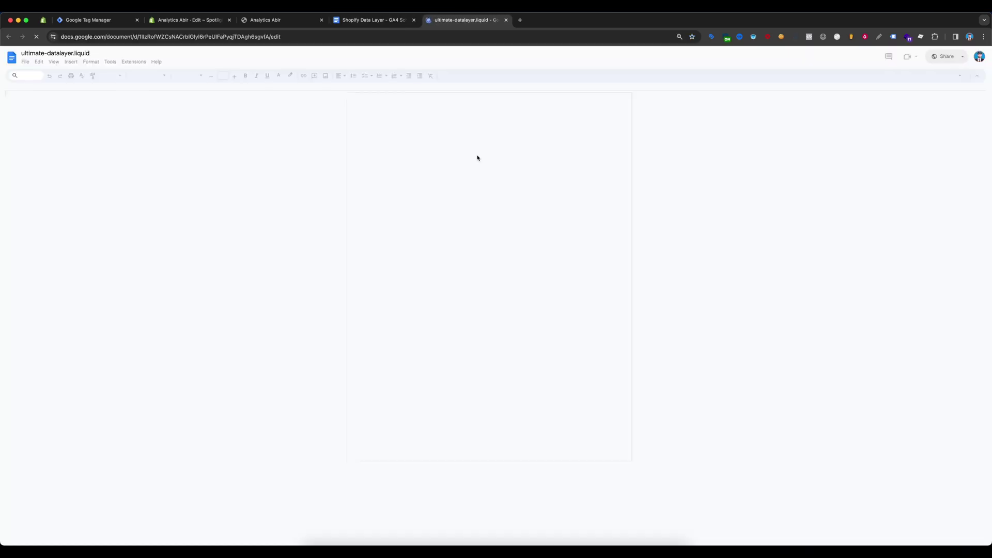
{"action": "scroll", "coordinate": [739, 202], "scroll_direction": "down", "scroll_amount": 20}
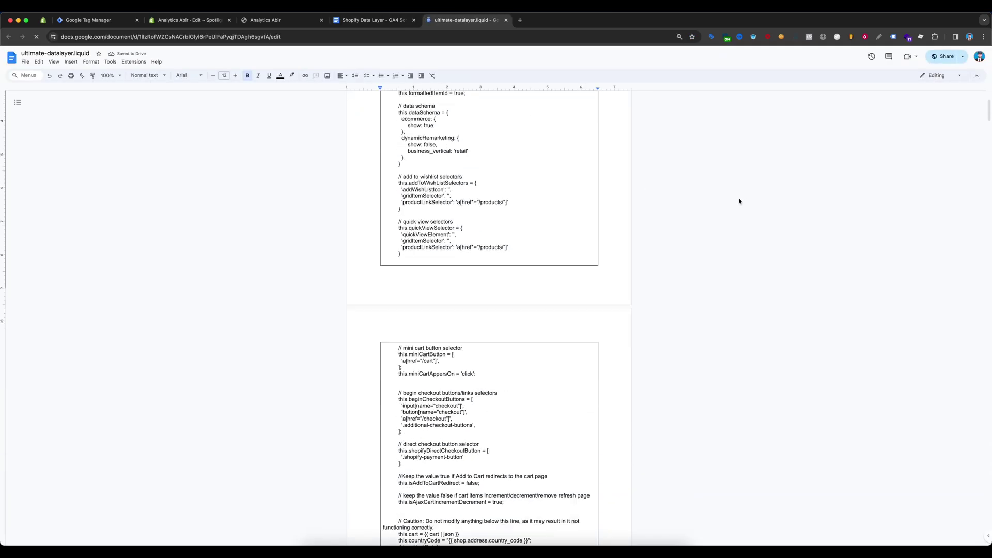
{"action": "scroll", "coordinate": [910, 185], "scroll_direction": "down", "scroll_amount": 20}
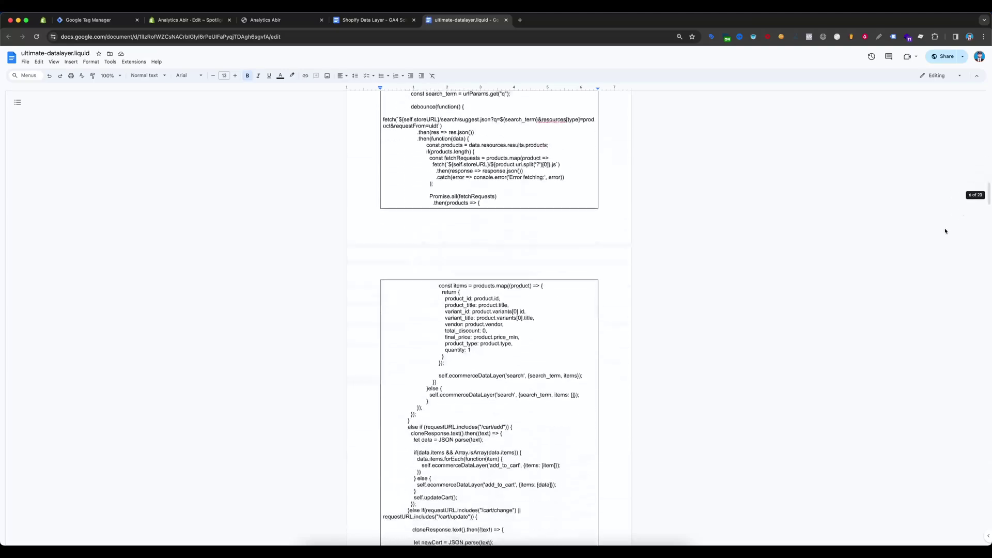
{"action": "scroll", "coordinate": [850, 245], "scroll_direction": "up", "scroll_amount": 20}
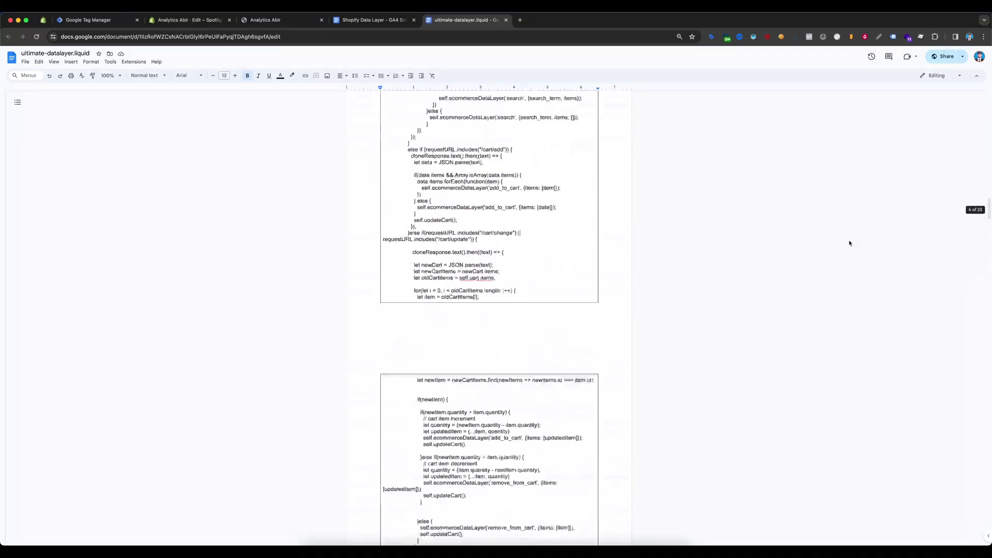
Select all the ultimate-datalayer.liquid code, then return to the empty Snippet Name.liquid editor.
{"action": "left_click", "coordinate": [385, 145]}
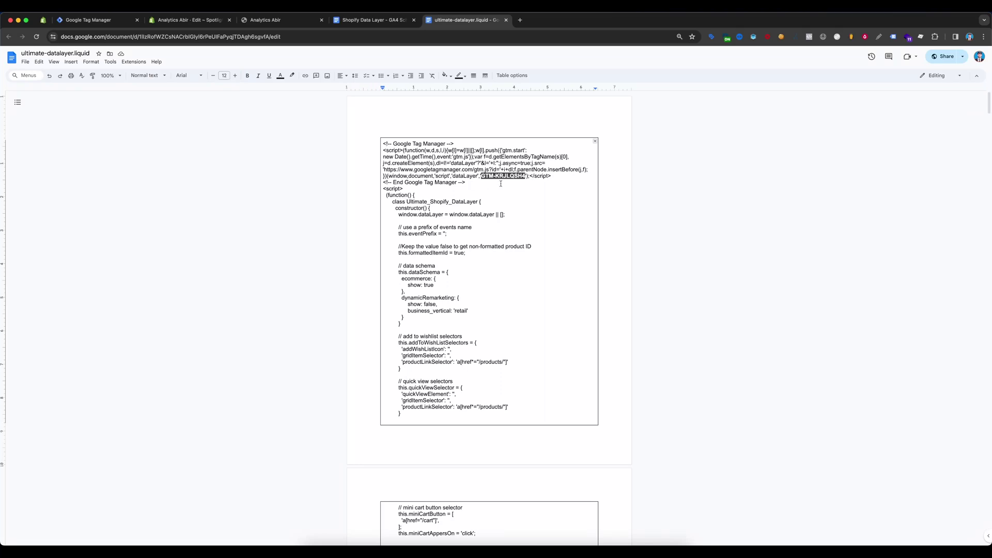
{"action": "key", "text": "super+a"}
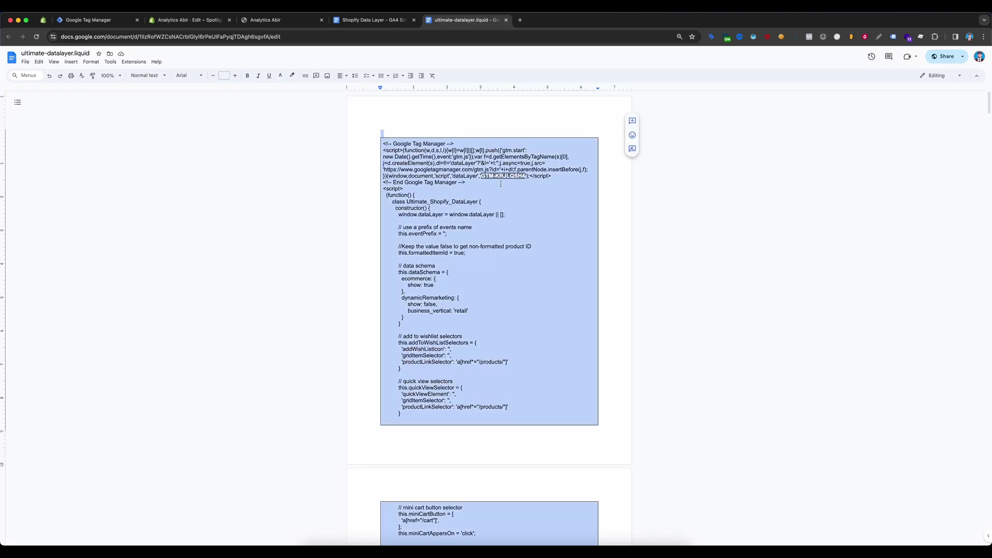
{"action": "left_click", "coordinate": [269, 21]}
{"action": "left_click", "coordinate": [194, 20]}
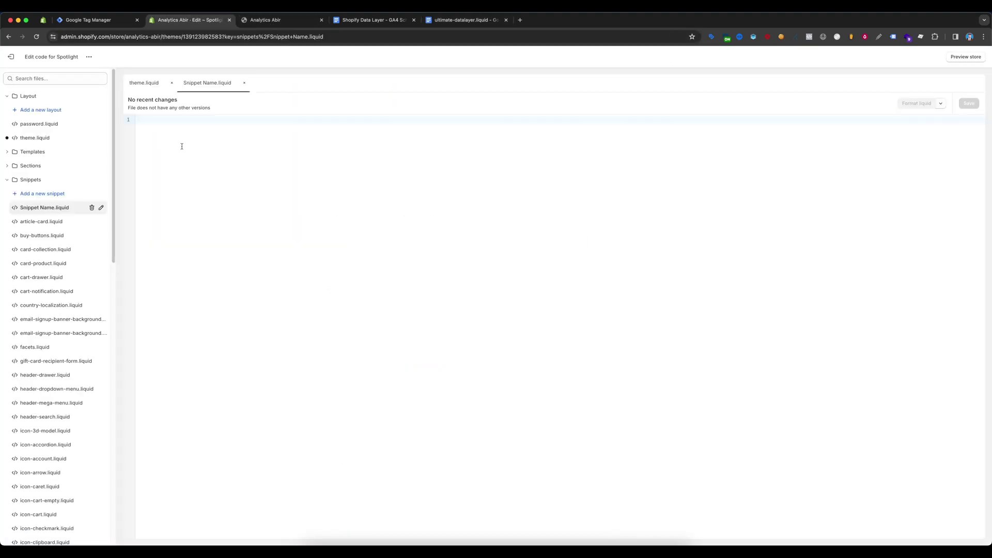
Paste the data layer code into Snippet Name.liquid and select the script's container ID.
{"action": "key", "text": "super+v"}
{"action": "scroll", "coordinate": [279, 181], "scroll_direction": "up", "scroll_amount": 20}
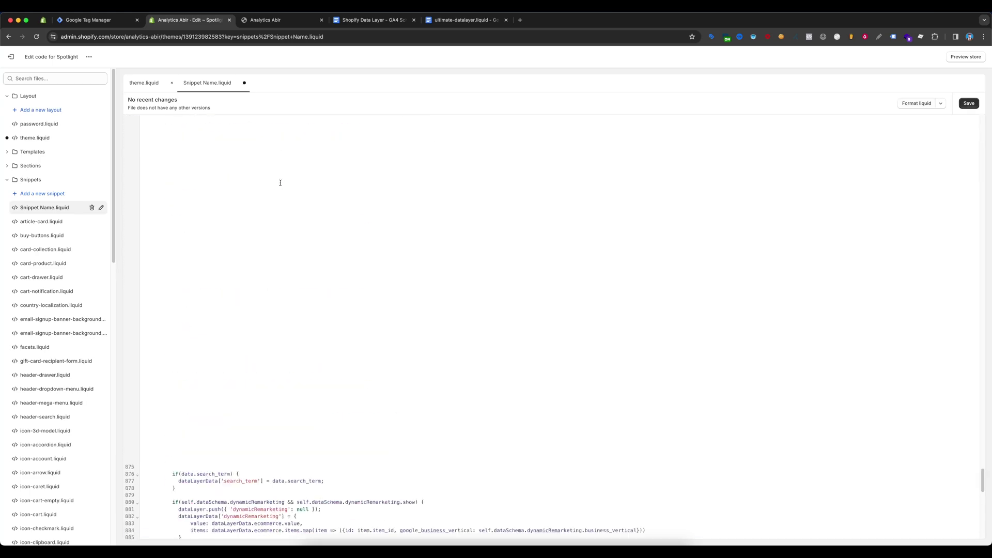
{"action": "scroll", "coordinate": [280, 183], "scroll_direction": "up", "scroll_amount": 20}
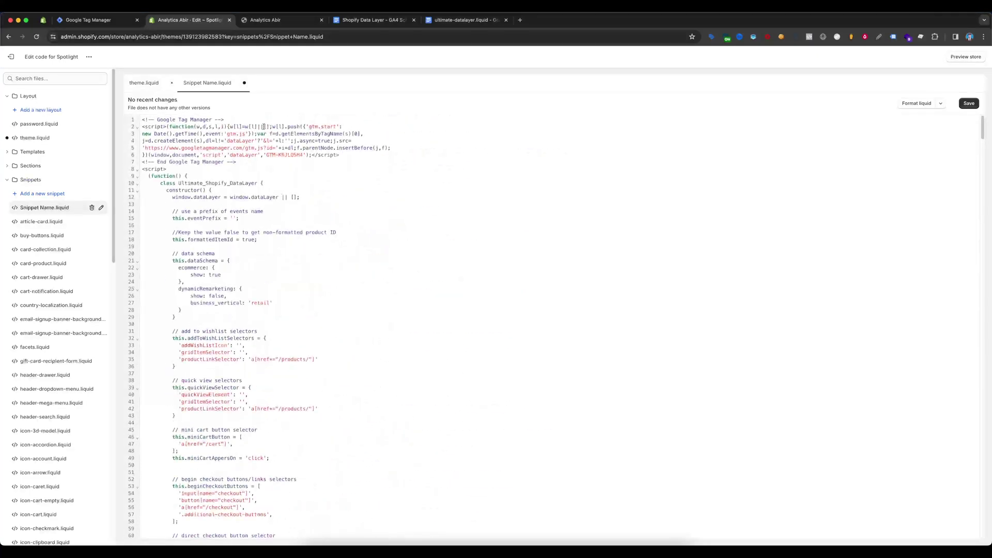
{"action": "left_click_drag", "start_coordinate": [268, 155], "coordinate": [302, 156]}
{"action": "left_click", "coordinate": [111, 20]}
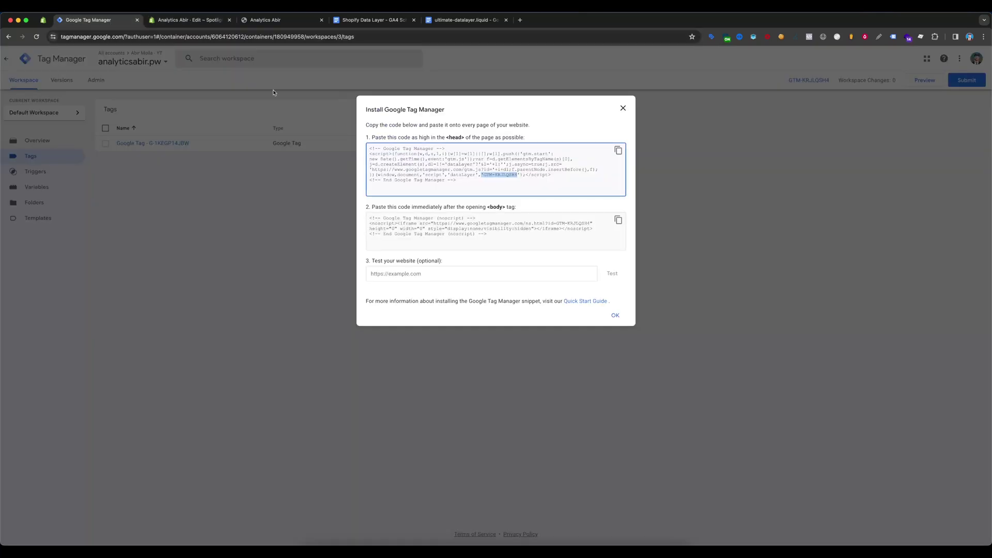
Take this container's ID from GTM's head install code and select line 6's ID.
{"action": "left_click", "coordinate": [621, 107]}
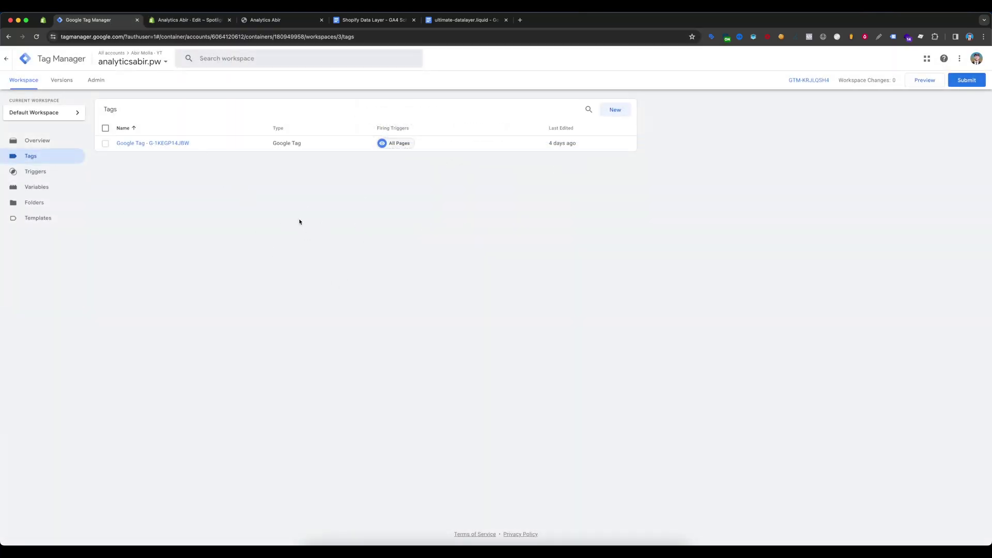
{"action": "left_click", "coordinate": [818, 80]}
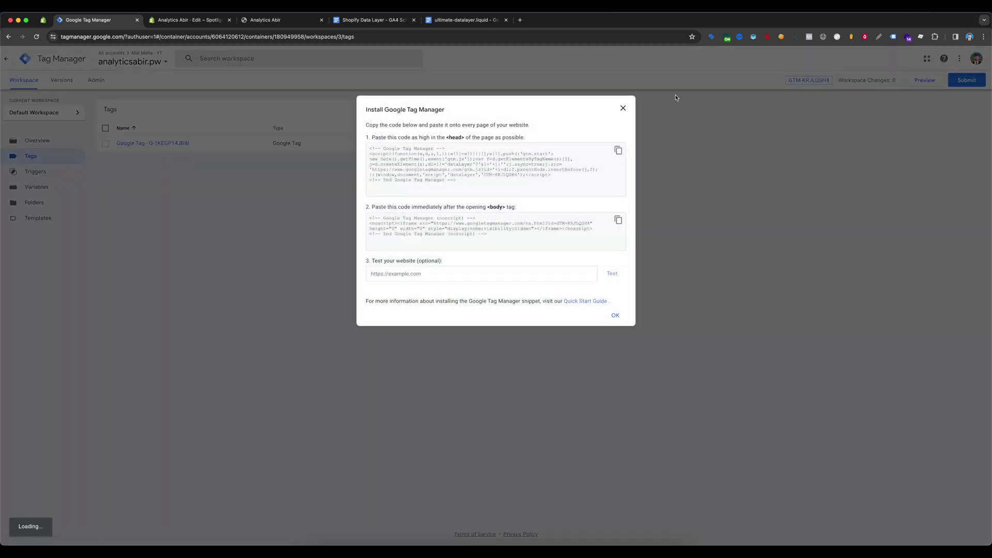
{"action": "left_click_drag", "start_coordinate": [483, 175], "coordinate": [518, 176]}
{"action": "left_click", "coordinate": [189, 20]}
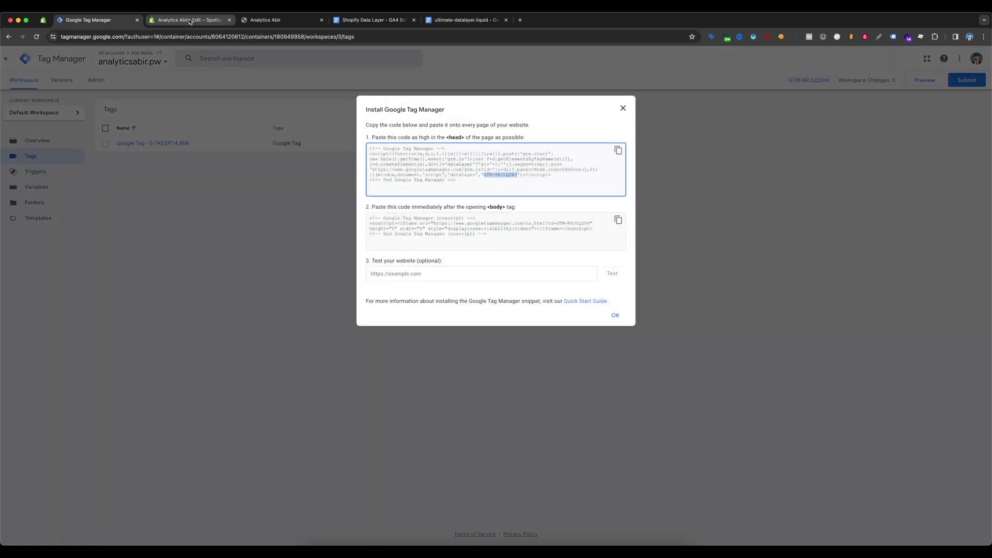
{"action": "left_click_drag", "start_coordinate": [266, 155], "coordinate": [303, 157]}
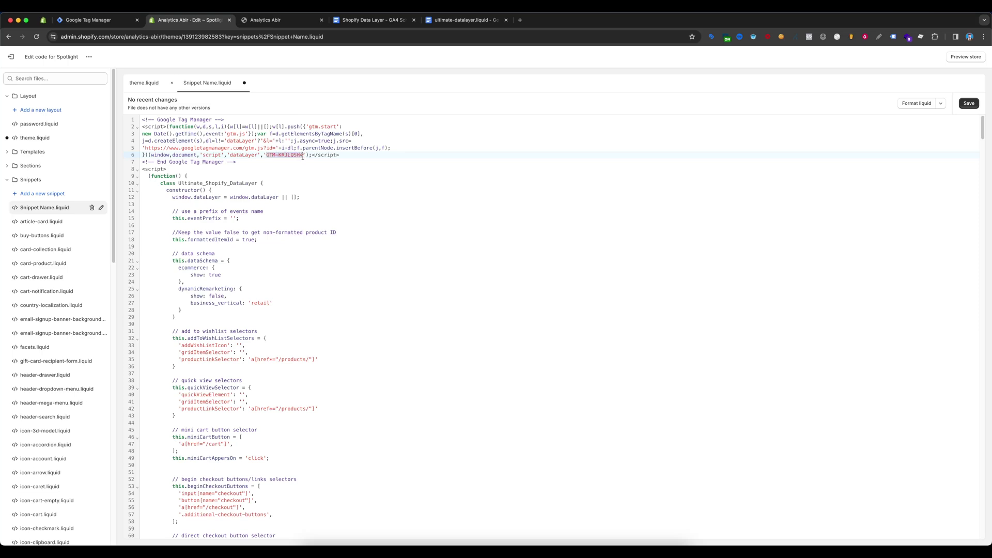
Replace line 6's ID with the container ID, save Snippet Name.liquid, then open theme.liquid.
{"action": "key", "text": "cmd+v"}
{"action": "left_click", "coordinate": [968, 104]}
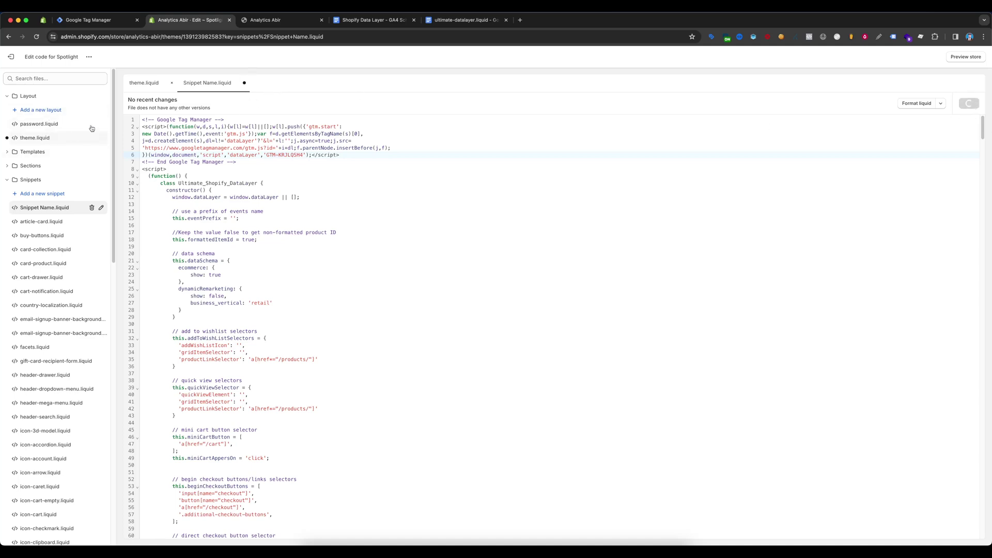
{"action": "left_click", "coordinate": [151, 84]}
{"action": "left_click", "coordinate": [465, 19]}
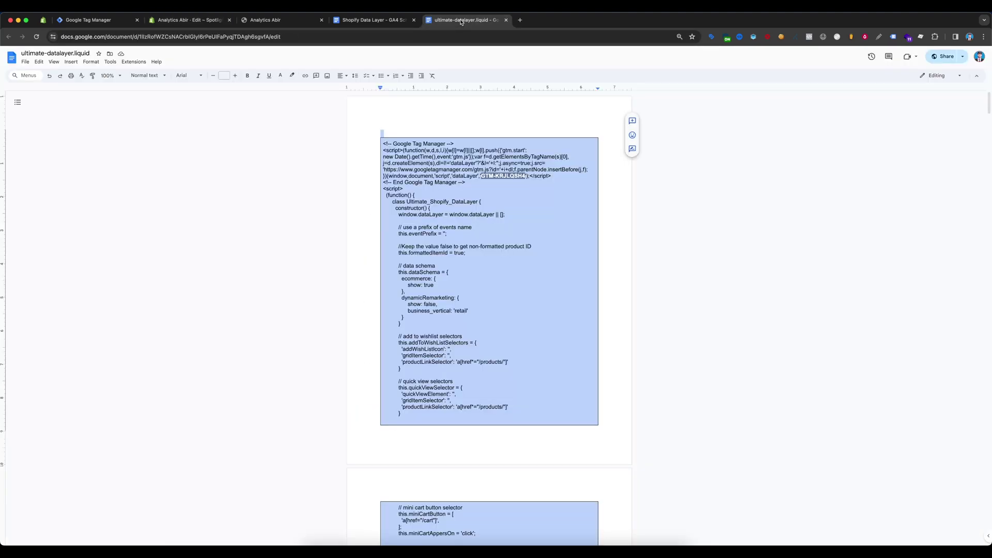
Select the {% render 'ultimate-datalayer' %} line in the setup notes.
{"action": "left_click", "coordinate": [404, 21]}
{"action": "left_click", "coordinate": [506, 19]}
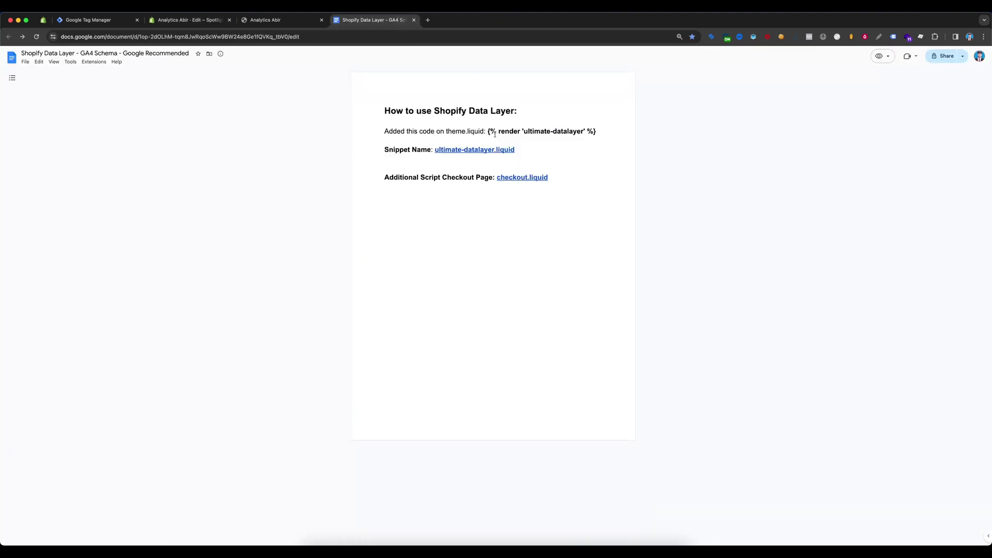
{"action": "left_click_drag", "start_coordinate": [488, 133], "coordinate": [595, 133]}
{"action": "key", "text": "ctrl+c"}
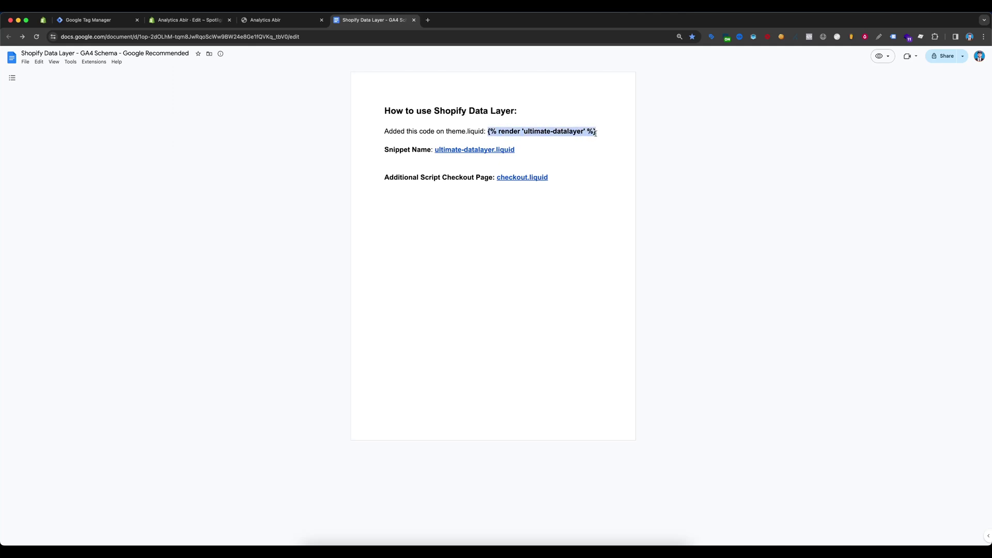
Paste the render tag into theme.liquid's head, save, and exit to Themes.
{"action": "left_click", "coordinate": [199, 21]}
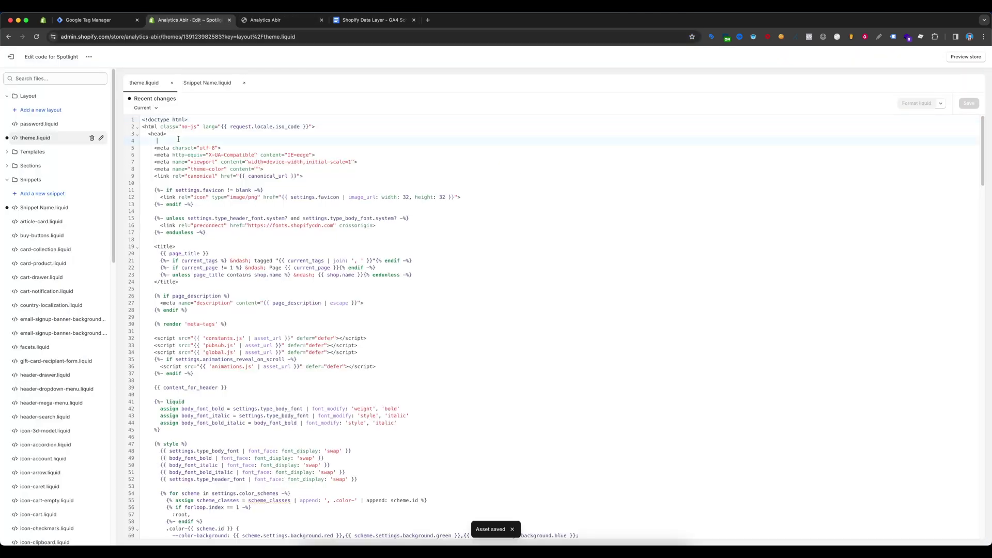
{"action": "key", "text": "ctrl+v"}
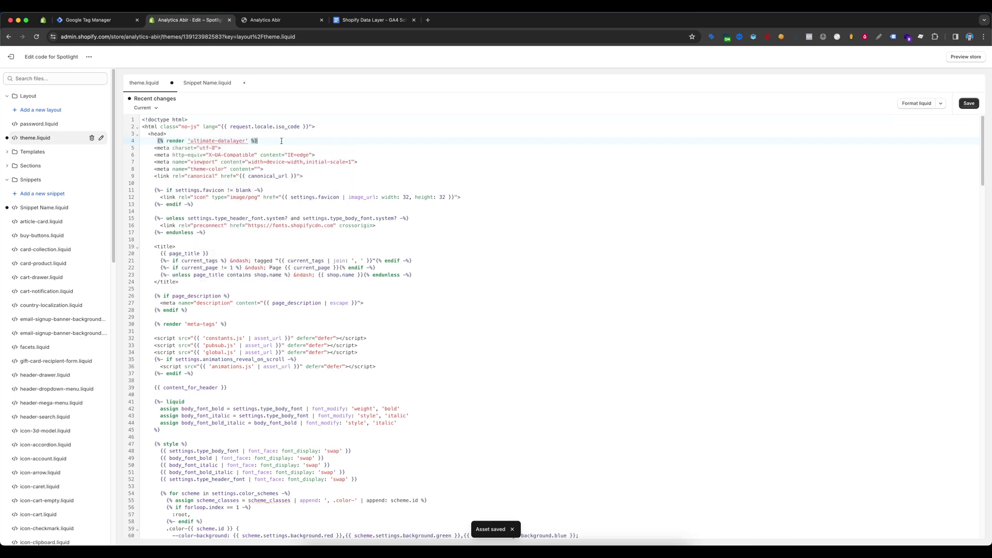
{"action": "left_click", "coordinate": [974, 105]}
{"action": "left_click", "coordinate": [11, 57]}
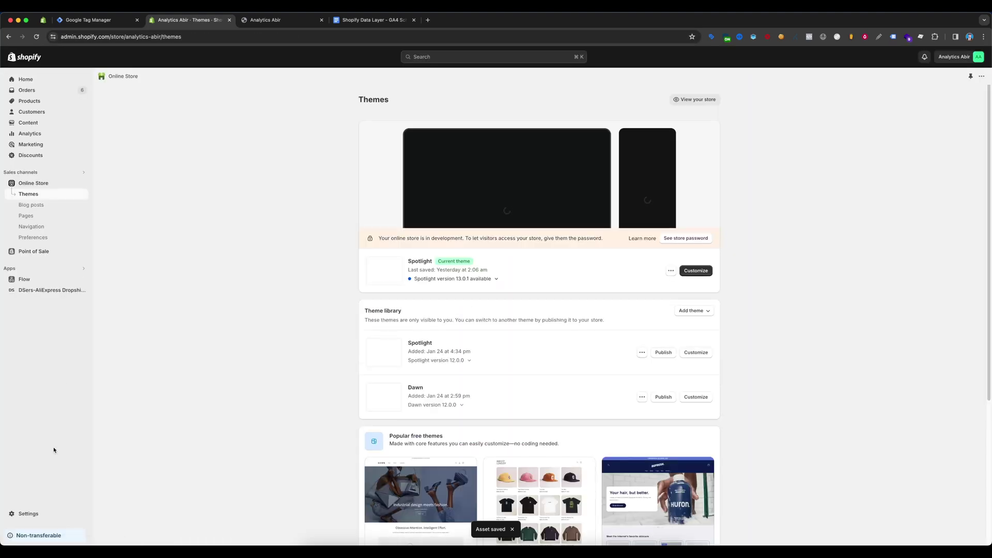
Scroll Checkout settings down to the Order status page's empty Additional scripts box.
{"action": "left_click", "coordinate": [24, 513]}
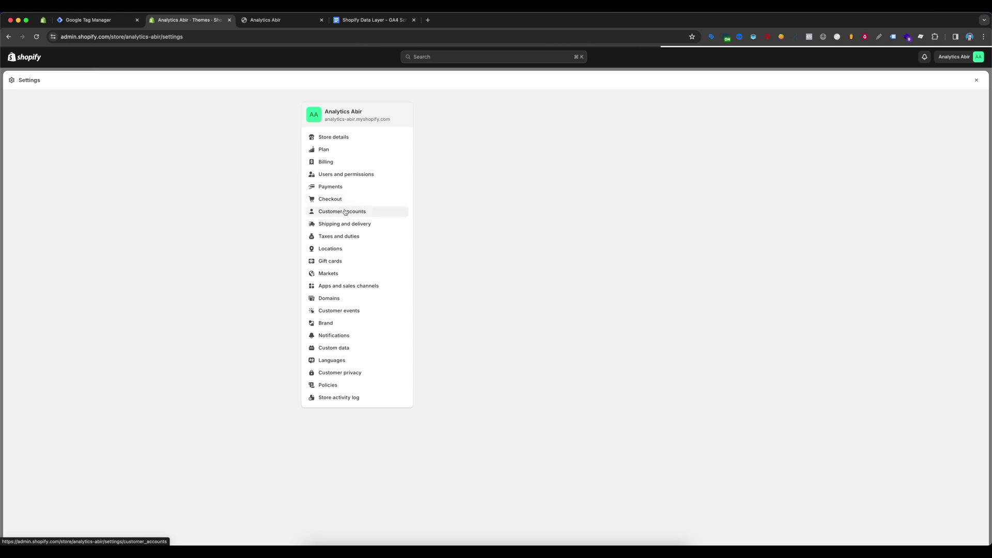
{"action": "scroll", "coordinate": [727, 252], "scroll_direction": "down", "scroll_amount": 10}
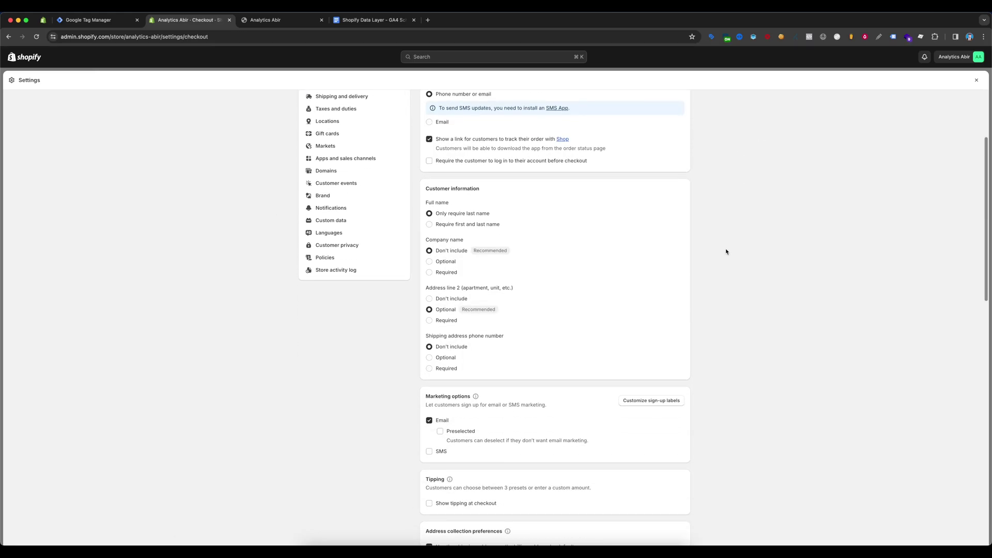
{"action": "scroll", "coordinate": [726, 251], "scroll_direction": "down", "scroll_amount": 6}
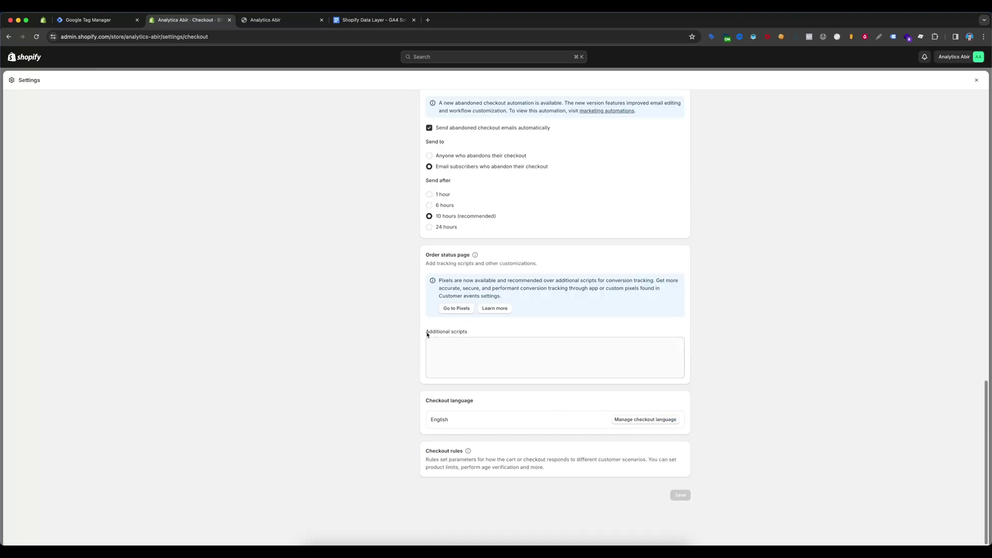
{"action": "left_click_drag", "start_coordinate": [478, 335], "coordinate": [420, 332]}
{"action": "left_click", "coordinate": [365, 310]}
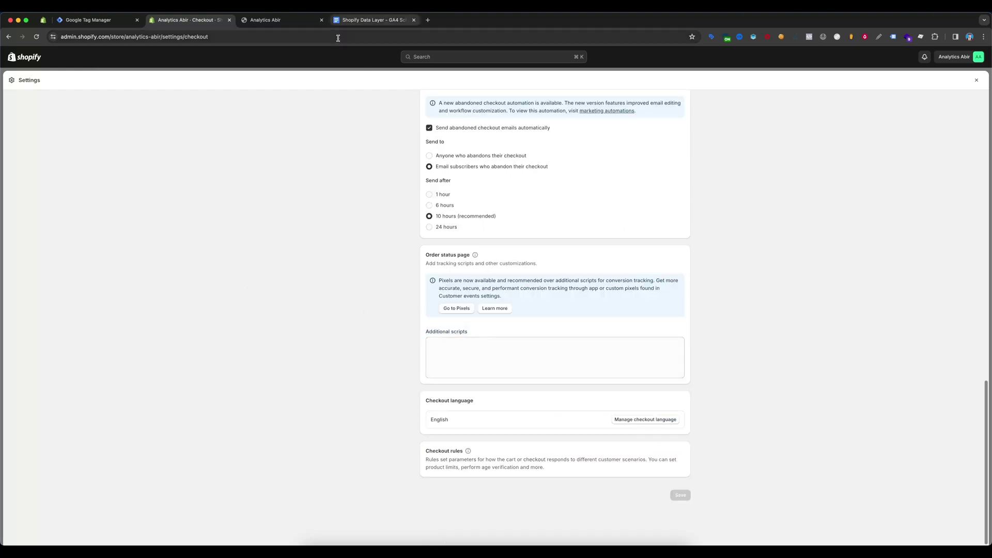
{"action": "left_click", "coordinate": [361, 21]}
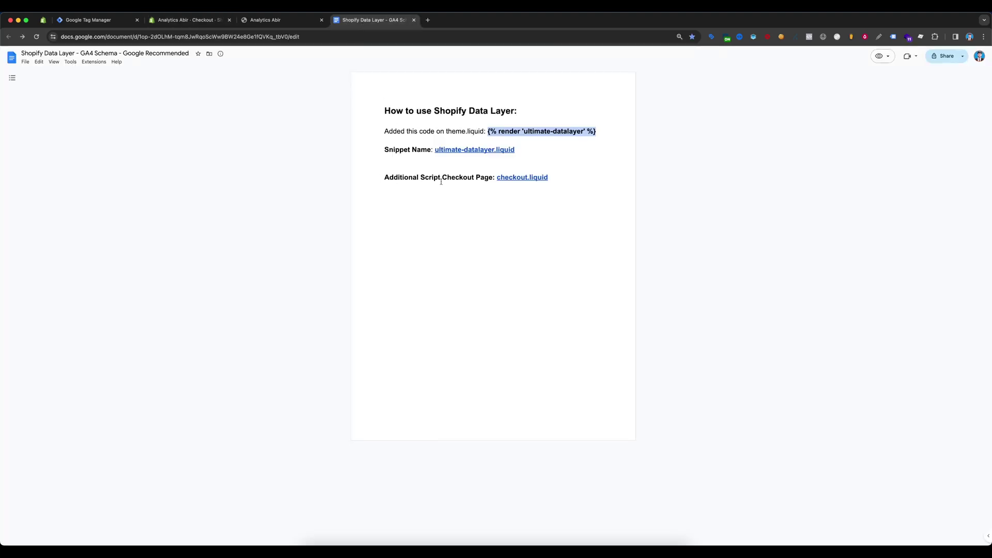
Select all code in the checkout.liquid document, then click into Shopify's Additional scripts box.
{"action": "left_click", "coordinate": [504, 177]}
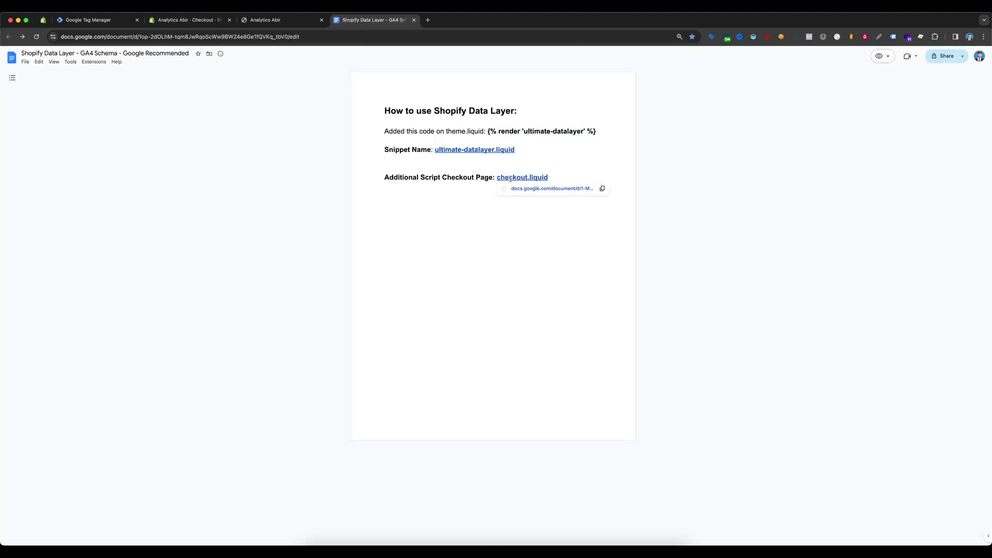
{"action": "left_click", "coordinate": [546, 192]}
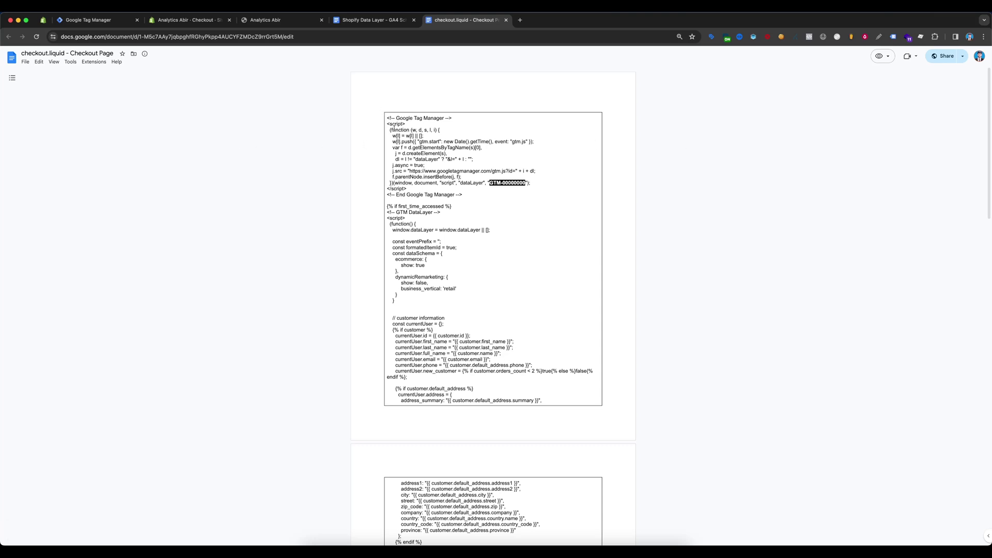
{"action": "key", "text": "super+a"}
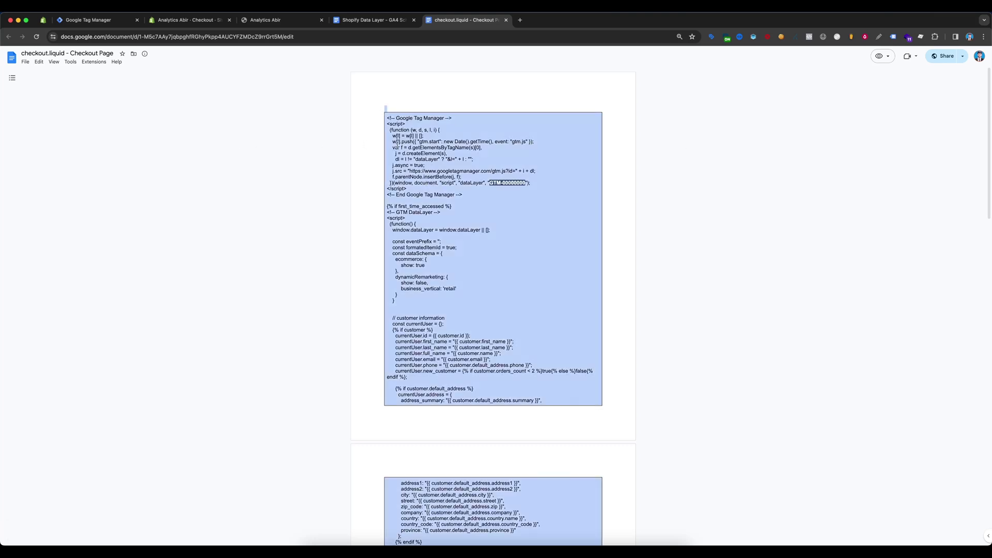
{"action": "left_click", "coordinate": [187, 21]}
{"action": "left_click", "coordinate": [483, 351]}
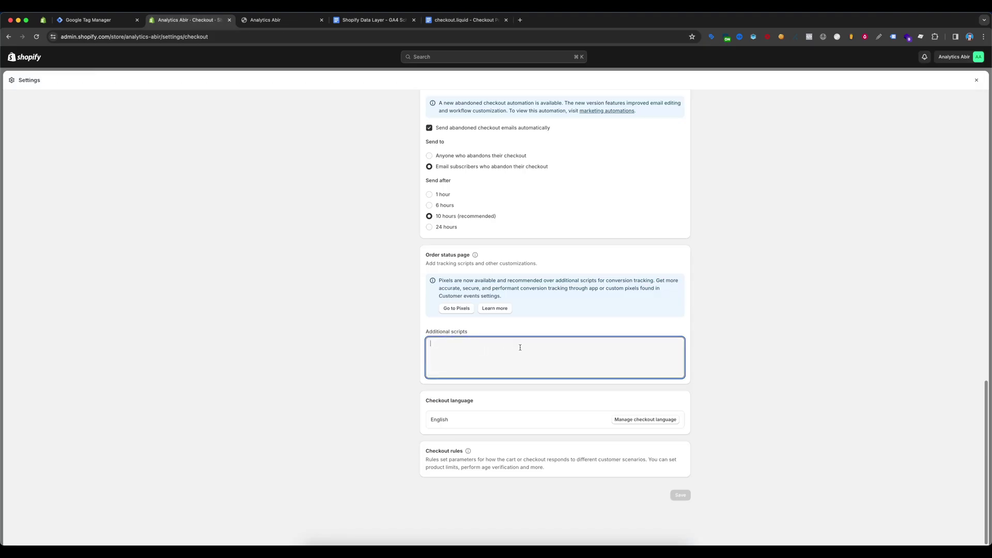
Paste the checkout.liquid data layer code into the Additional scripts field.
{"action": "key", "text": "super+v"}
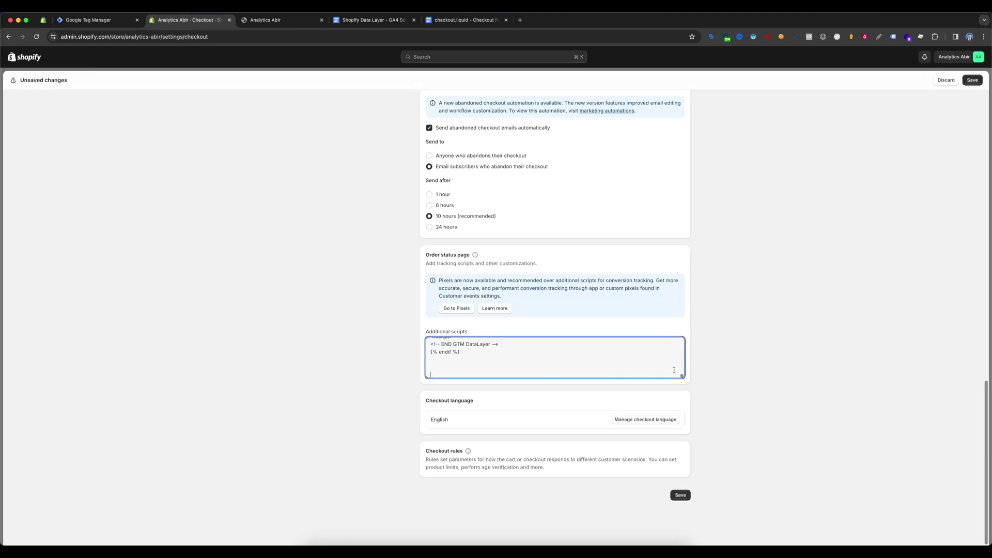
{"action": "left_click_drag", "start_coordinate": [678, 374], "coordinate": [681, 309]}
{"action": "scroll", "coordinate": [569, 358], "scroll_direction": "down", "scroll_amount": 2}
{"action": "scroll", "coordinate": [556, 359], "scroll_direction": "up", "scroll_amount": 2}
{"action": "scroll", "coordinate": [553, 360], "scroll_direction": "down", "scroll_amount": 4}
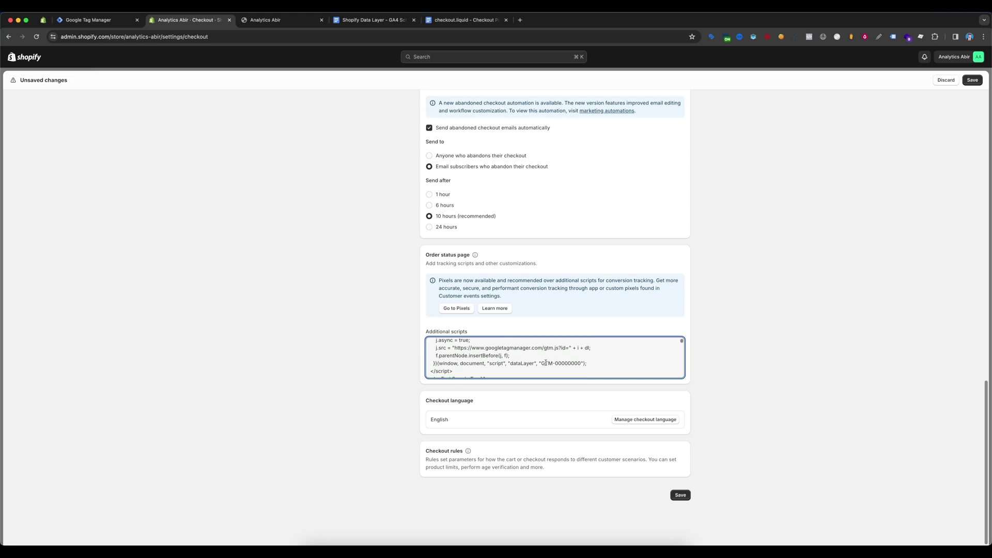
Replace placeholder GTM-00000000 with container ID GTM-KRJLQSH4 and save the checkout settings.
{"action": "left_click_drag", "start_coordinate": [542, 363], "coordinate": [579, 365]}
{"action": "left_click", "coordinate": [88, 20]}
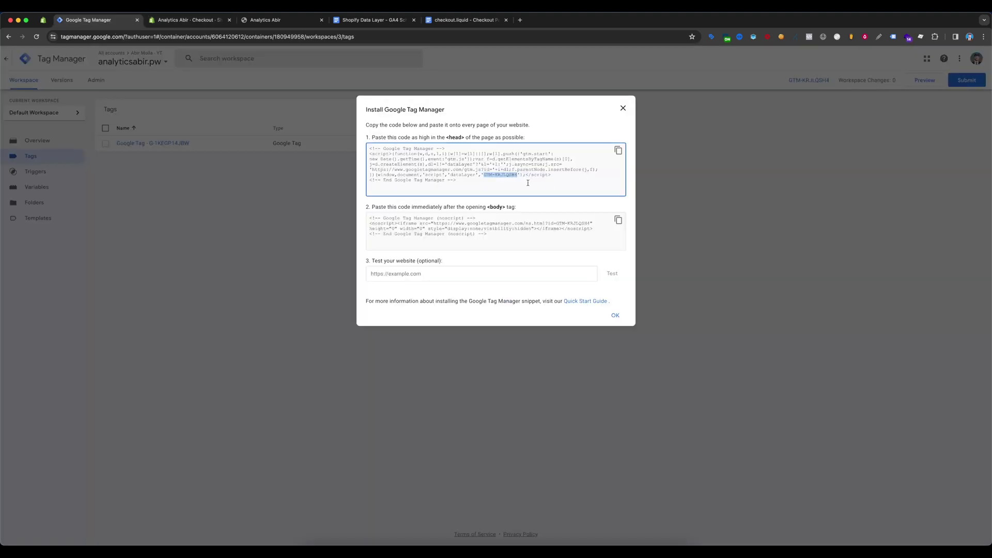
{"action": "left_click", "coordinate": [265, 20]}
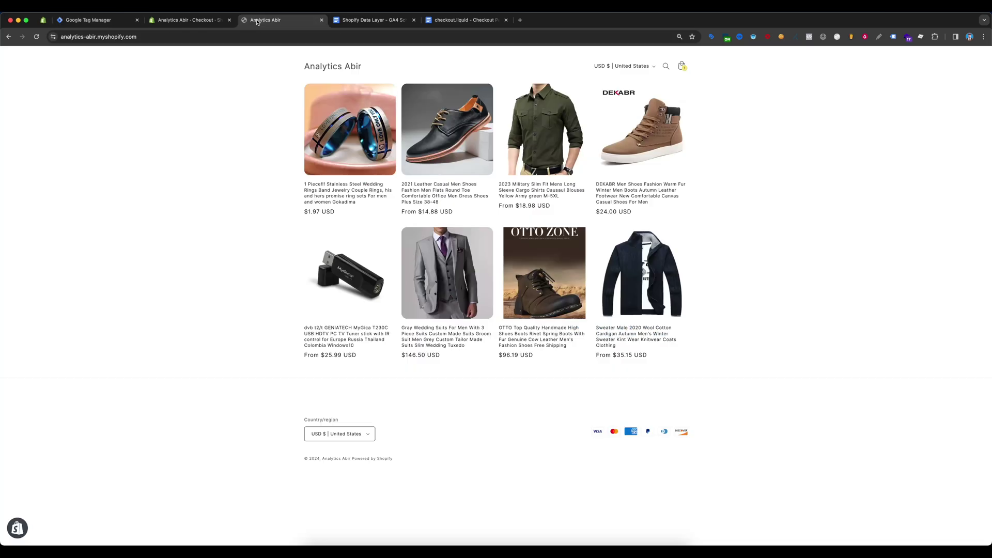
{"action": "left_click", "coordinate": [184, 22]}
{"action": "type", "text": "GTM-KRJLQSH4"}
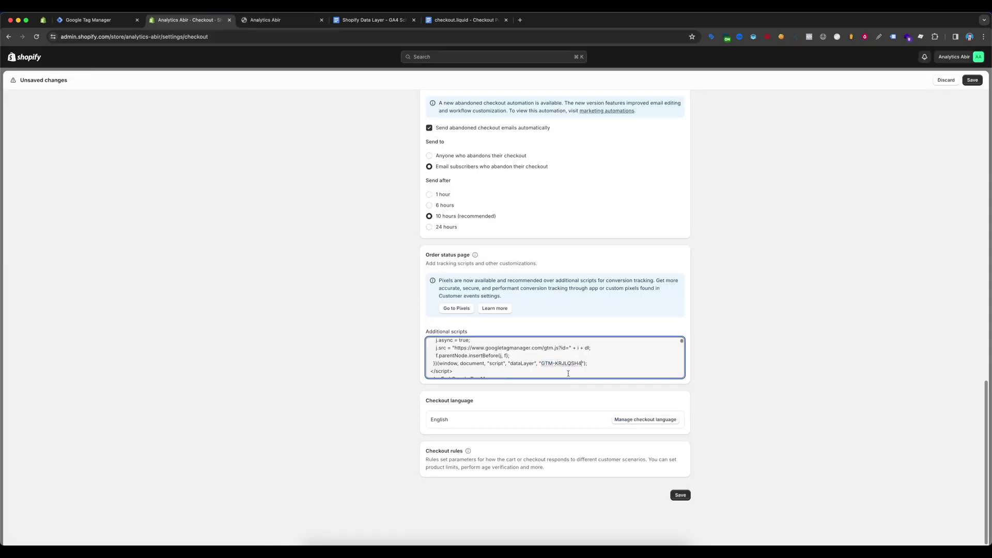
{"action": "left_click", "coordinate": [677, 489]}
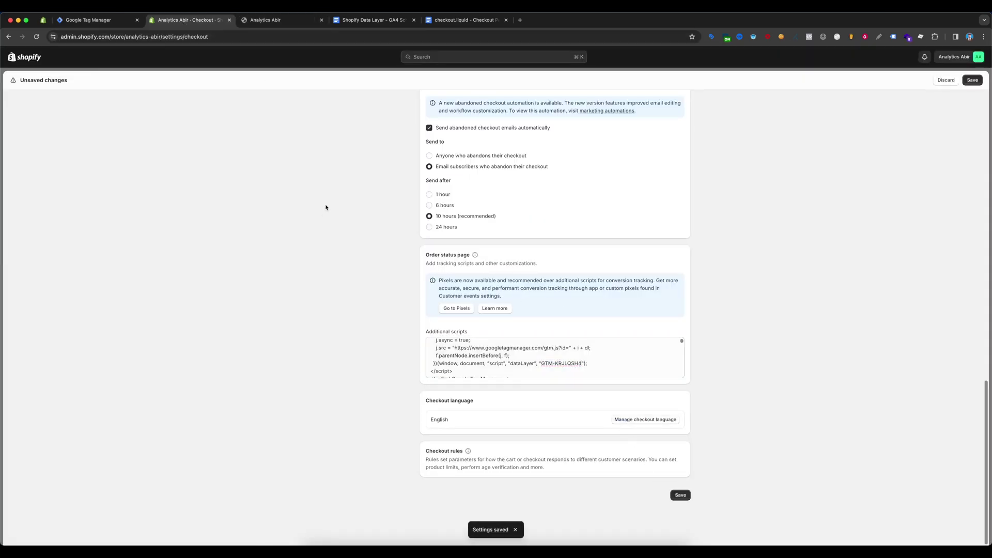
{"action": "key", "text": "Escape"}
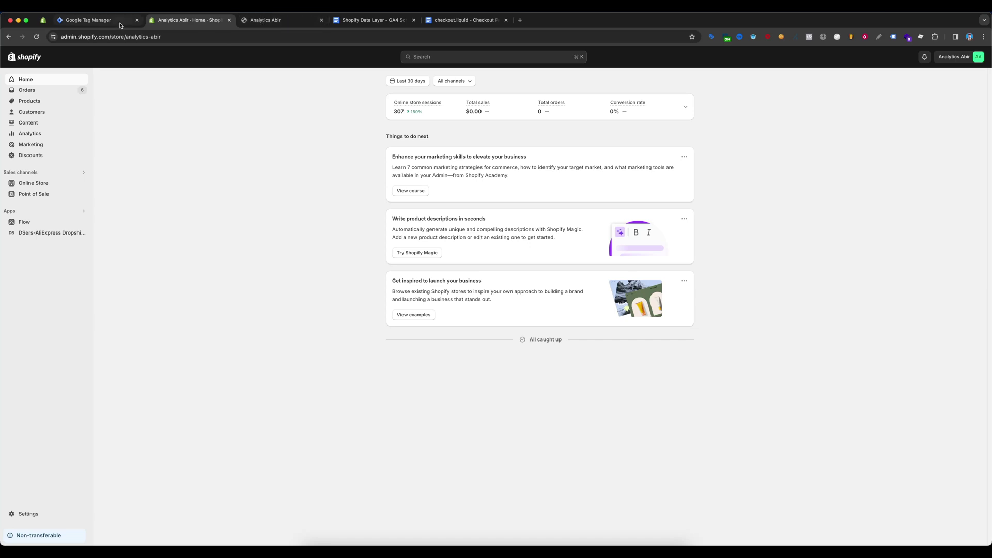
Dismiss the GTM install instructions and start Tag Manager preview mode.
{"action": "left_click", "coordinate": [78, 21]}
{"action": "left_click", "coordinate": [623, 108]}
{"action": "left_click", "coordinate": [929, 83]}
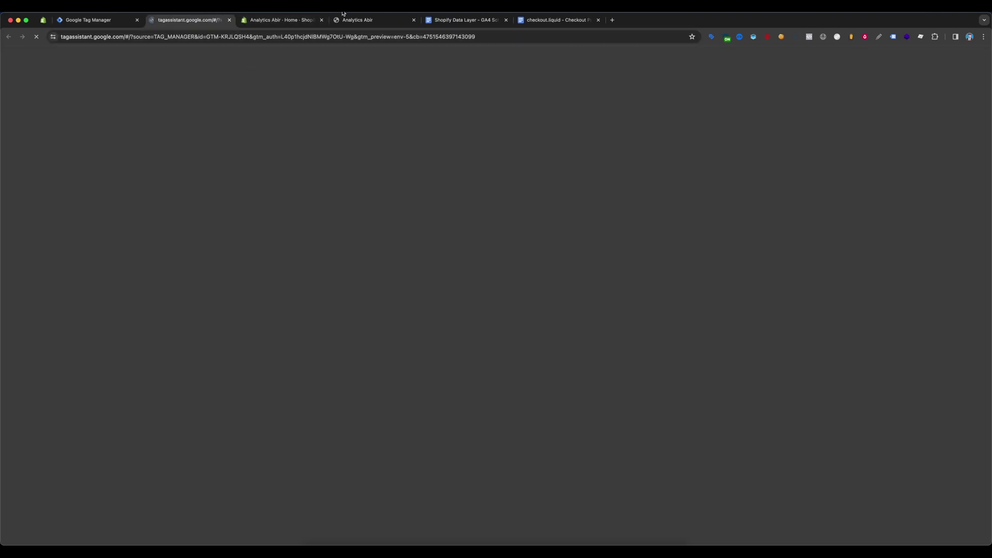
{"action": "left_click", "coordinate": [356, 20]}
{"action": "left_click", "coordinate": [167, 36]}
{"action": "key", "text": "super+c"}
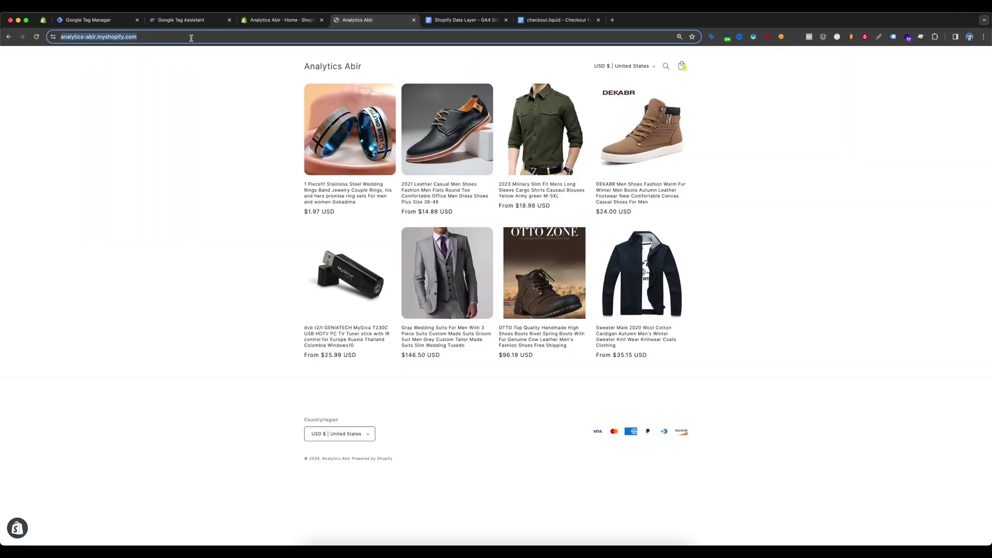
{"action": "left_click", "coordinate": [173, 24]}
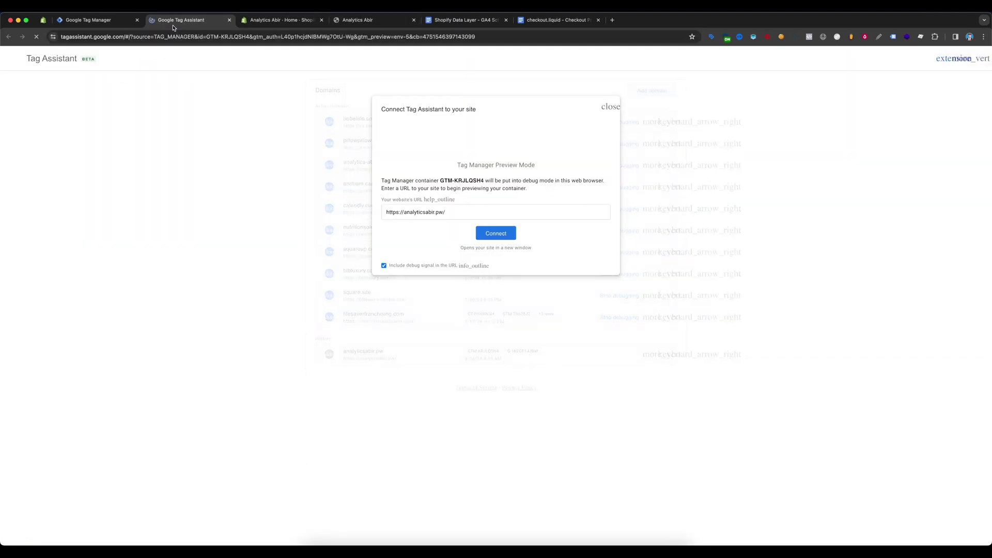
{"action": "left_click", "coordinate": [466, 211]}
{"action": "key", "text": "super+a"}
{"action": "key", "text": "super+v"}
{"action": "left_click", "coordinate": [495, 234]}
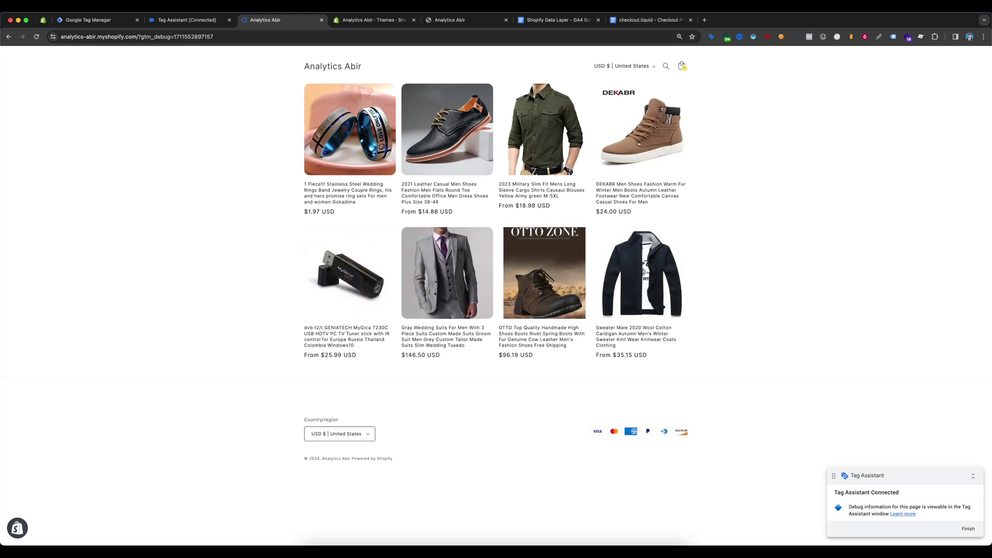
Open the stainless steel wedding ring product page and inspect its view_item event.
{"action": "left_click", "coordinate": [355, 128]}
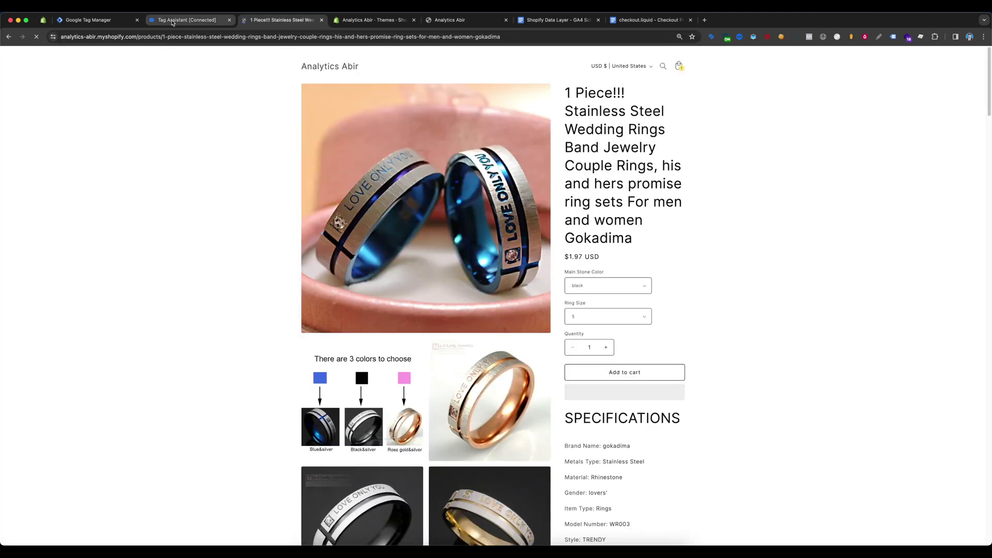
{"action": "left_click", "coordinate": [200, 23]}
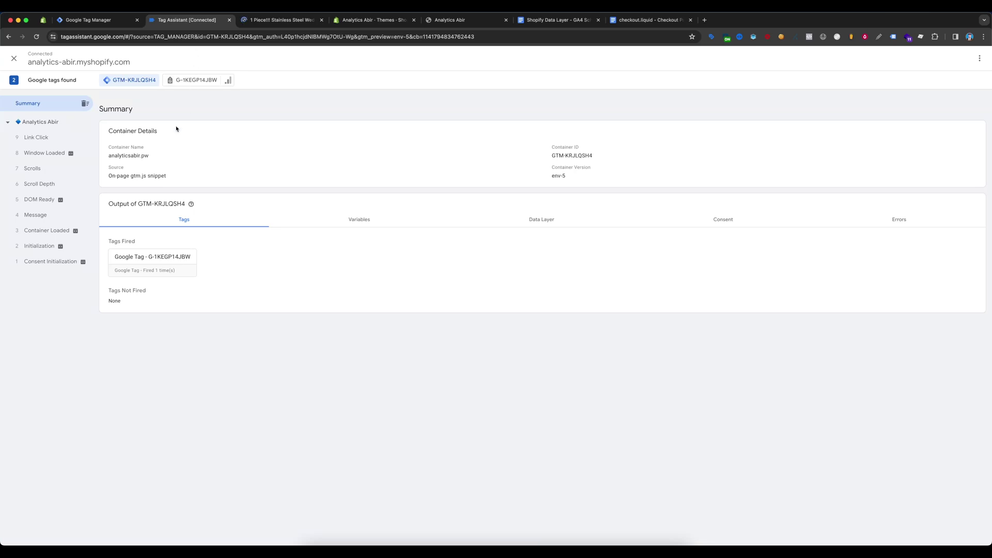
{"action": "left_click", "coordinate": [28, 169]}
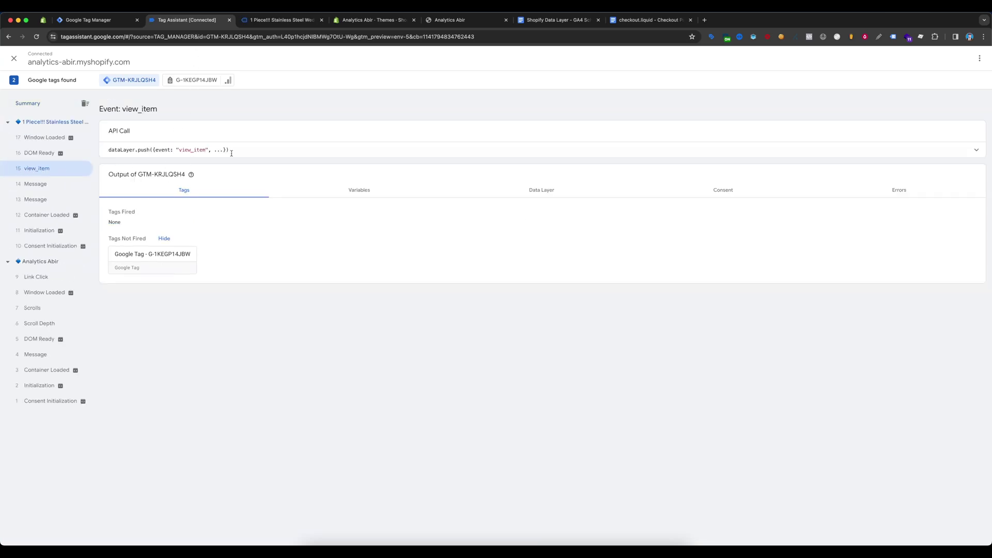
{"action": "left_click", "coordinate": [552, 155]}
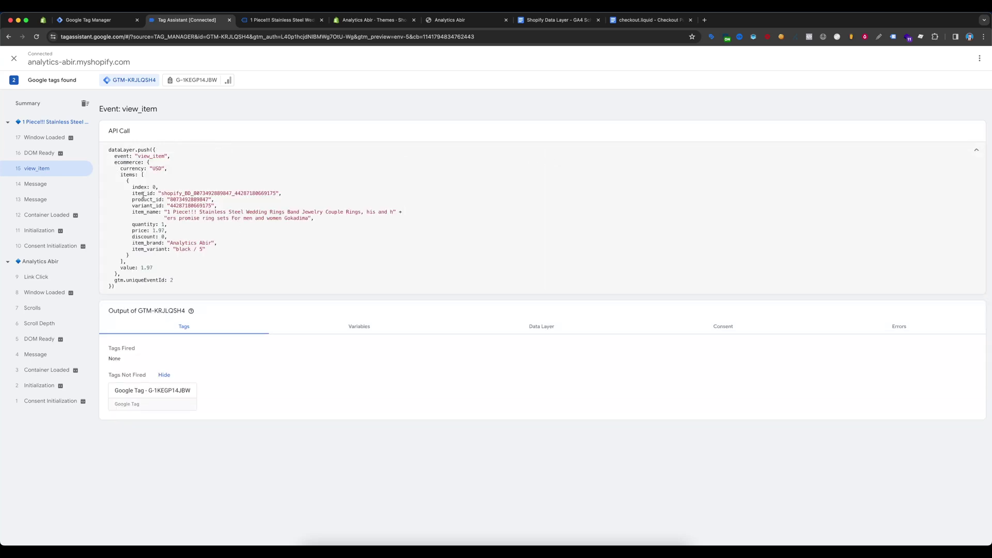
{"action": "left_click", "coordinate": [561, 329]}
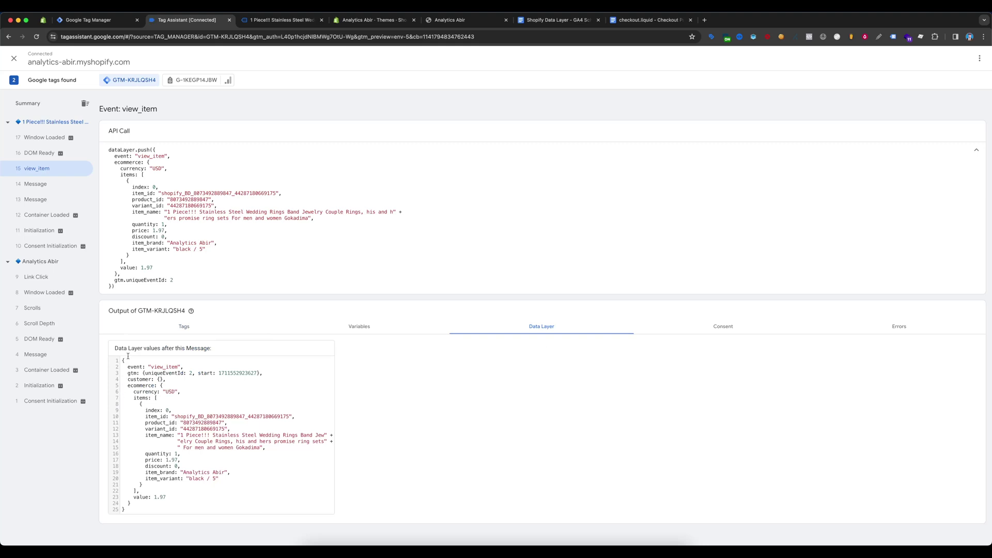
Check view_item's item ids, name, price, brand and 1.97 value, then add the ring to cart.
{"action": "left_click", "coordinate": [281, 19]}
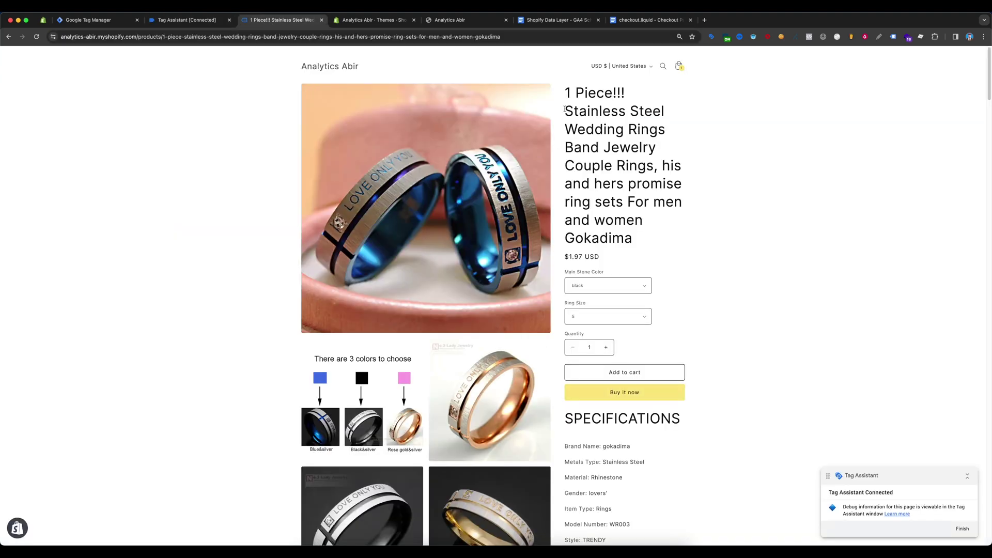
{"action": "left_click_drag", "start_coordinate": [565, 93], "coordinate": [646, 101]}
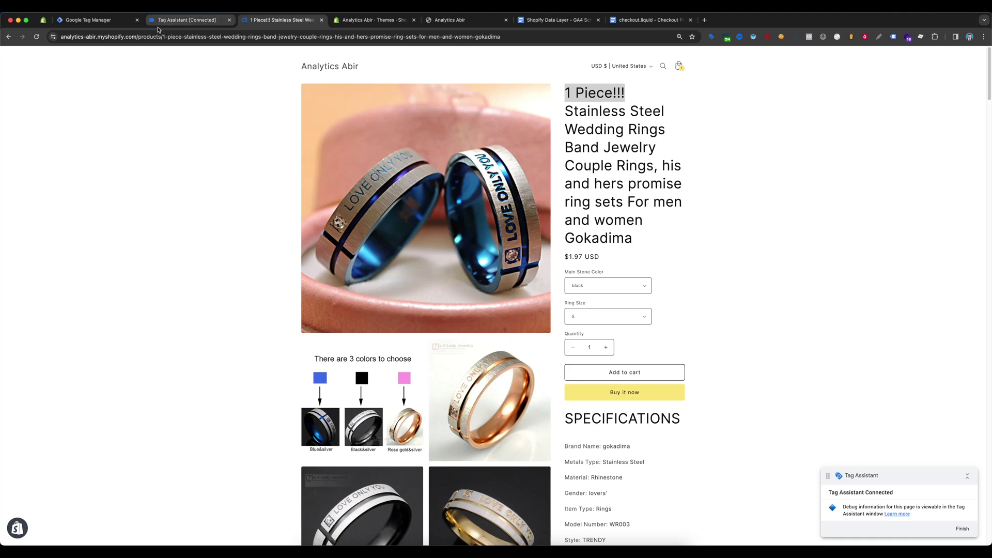
{"action": "left_click", "coordinate": [186, 19]}
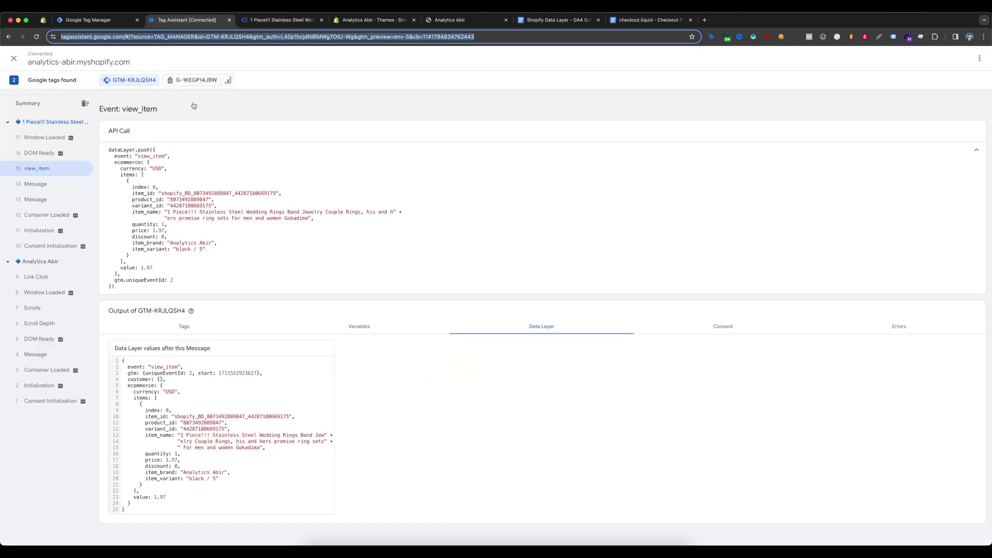
{"action": "left_click", "coordinate": [180, 435]}
{"action": "left_click_drag", "start_coordinate": [177, 436], "coordinate": [205, 438]}
{"action": "left_click", "coordinate": [122, 434]}
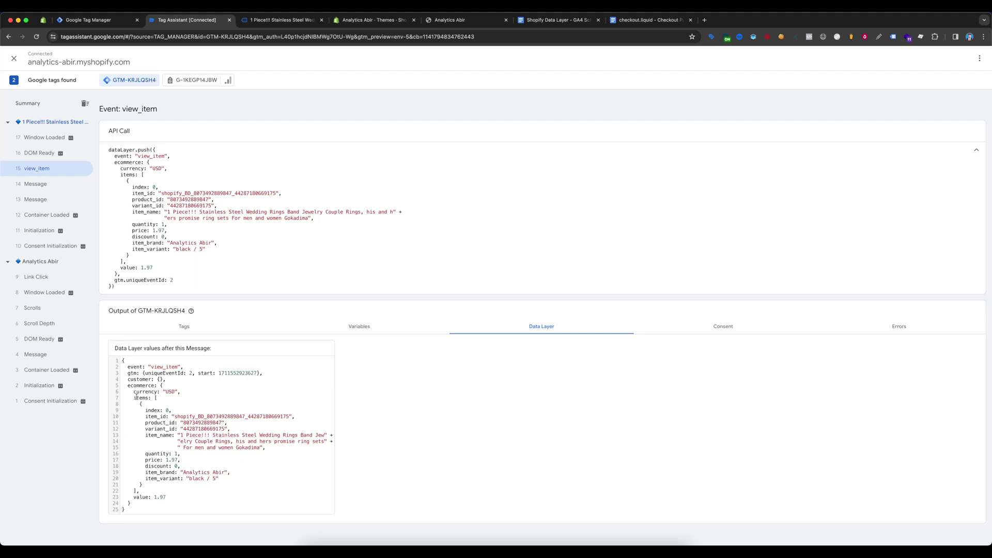
{"action": "left_click_drag", "start_coordinate": [139, 413], "coordinate": [208, 473]}
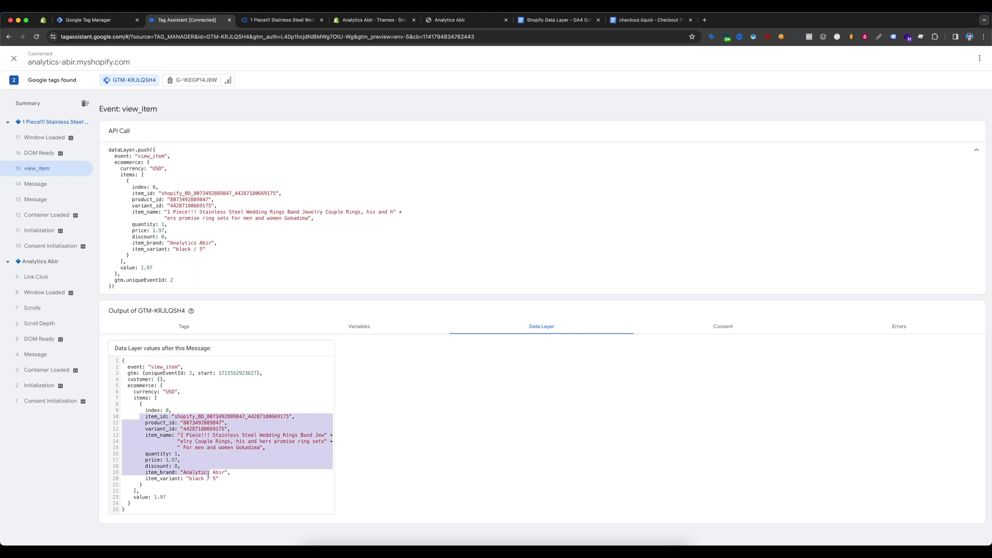
{"action": "left_click_drag", "start_coordinate": [132, 497], "coordinate": [172, 498]}
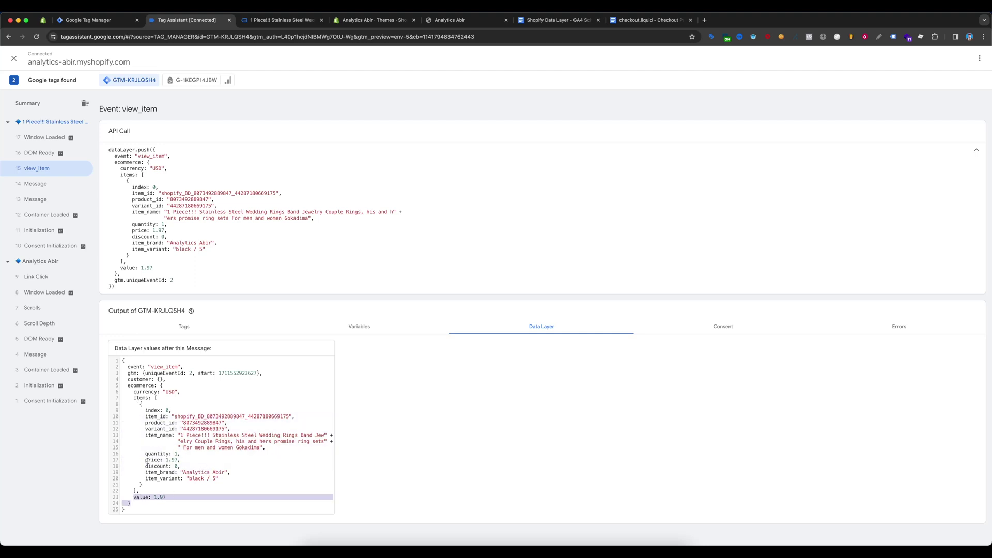
{"action": "left_click_drag", "start_coordinate": [144, 449], "coordinate": [172, 466]}
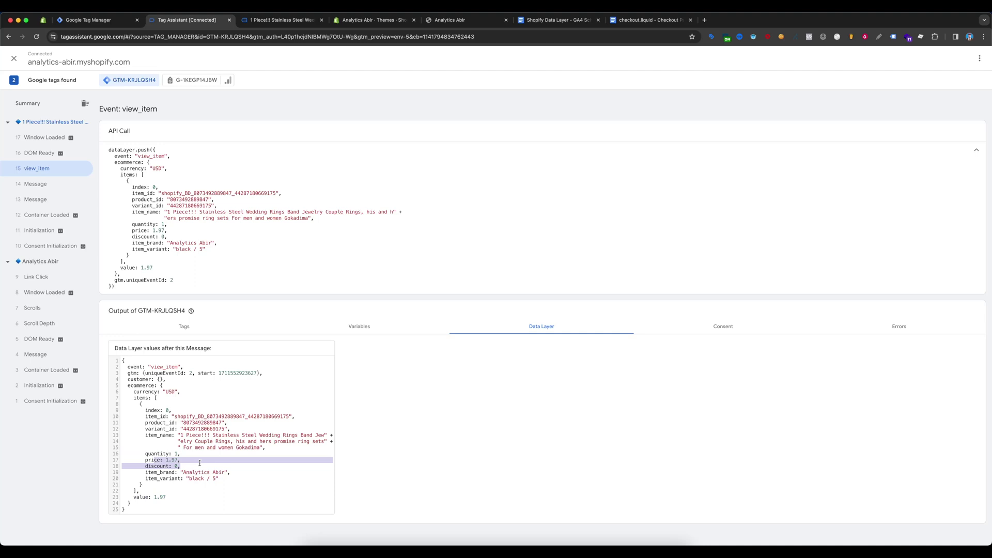
{"action": "left_click", "coordinate": [171, 466]}
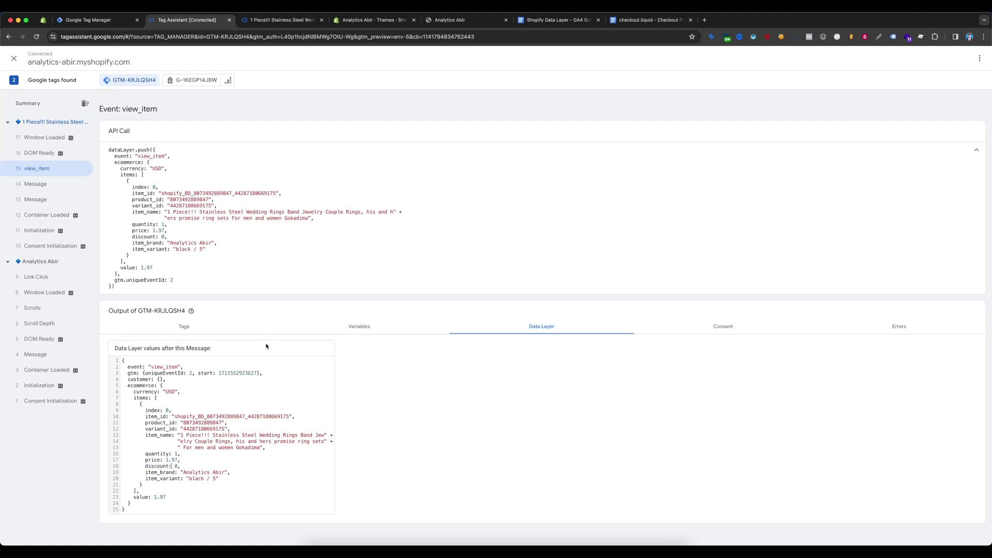
{"action": "left_click", "coordinate": [283, 26]}
{"action": "left_click", "coordinate": [672, 372]}
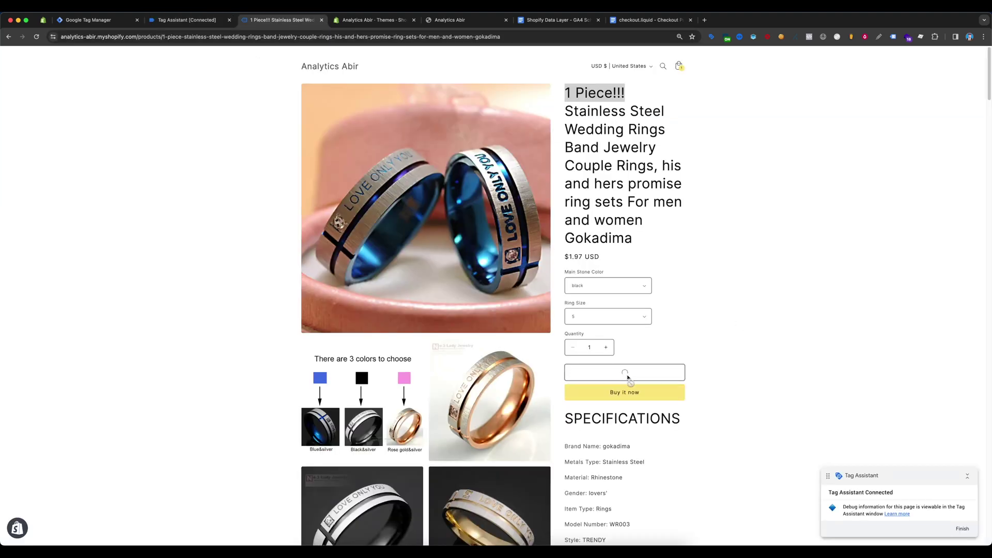
Inspect the add_to_cart event's items array for the ring, then view the two-item $16.85 cart.
{"action": "left_click", "coordinate": [195, 21]}
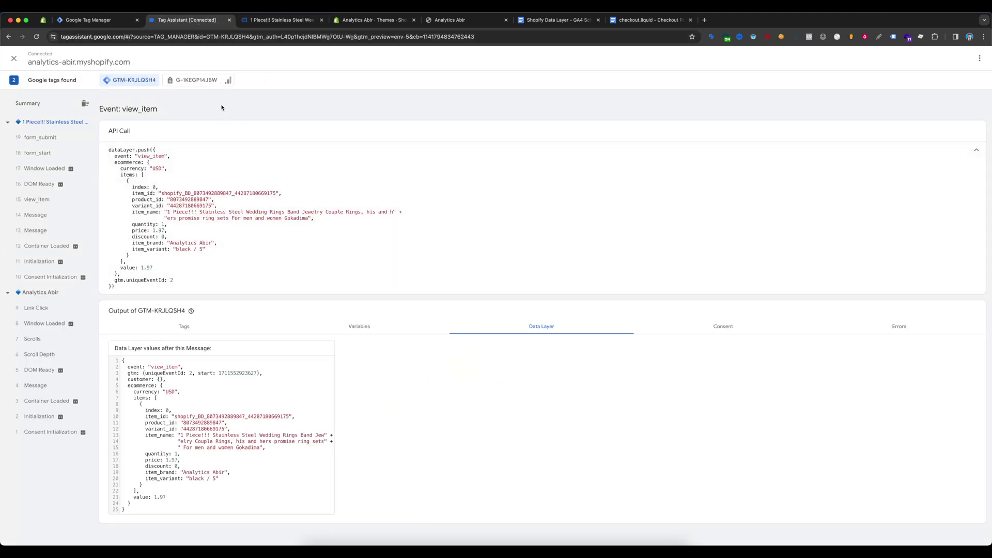
{"action": "left_click", "coordinate": [41, 138]}
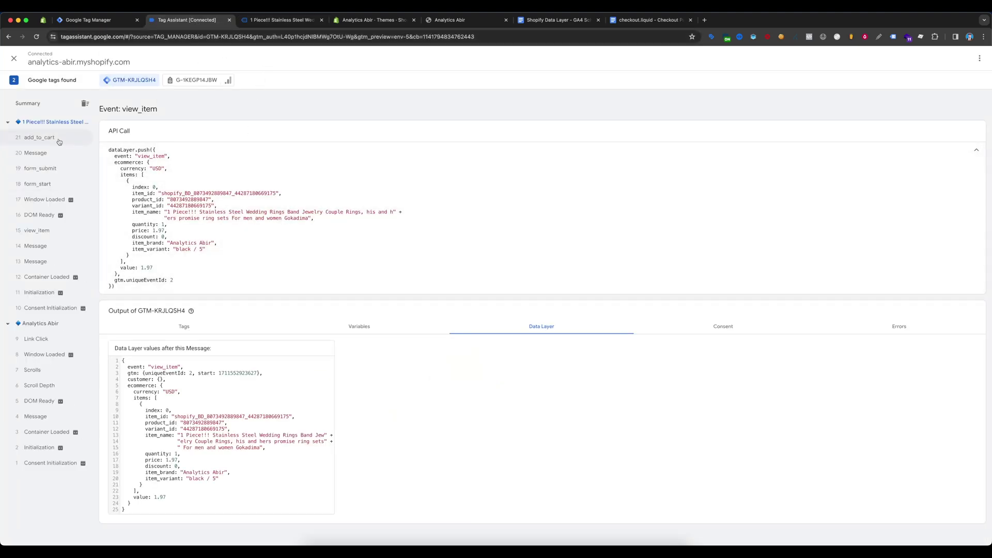
{"action": "left_click", "coordinate": [960, 154]}
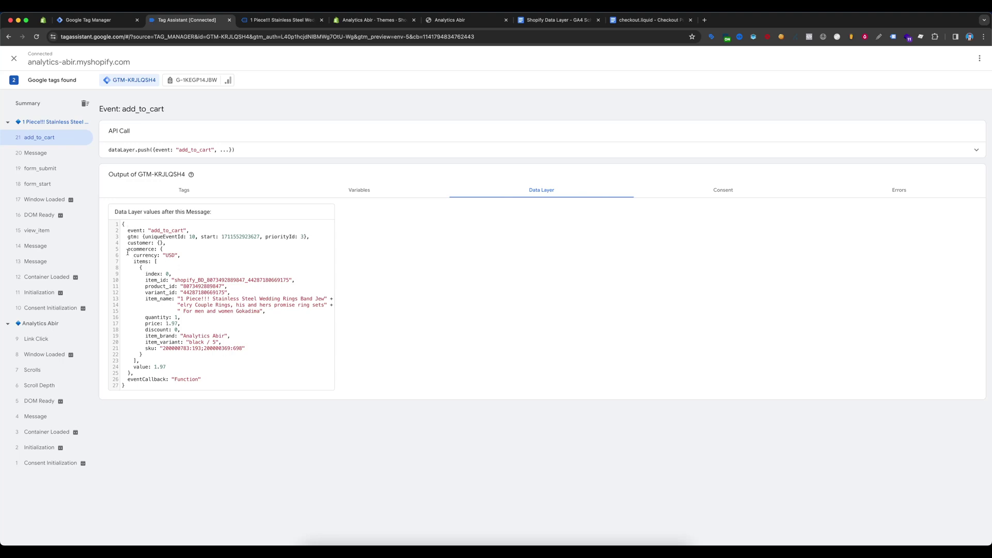
{"action": "left_click_drag", "start_coordinate": [125, 261], "coordinate": [237, 359]}
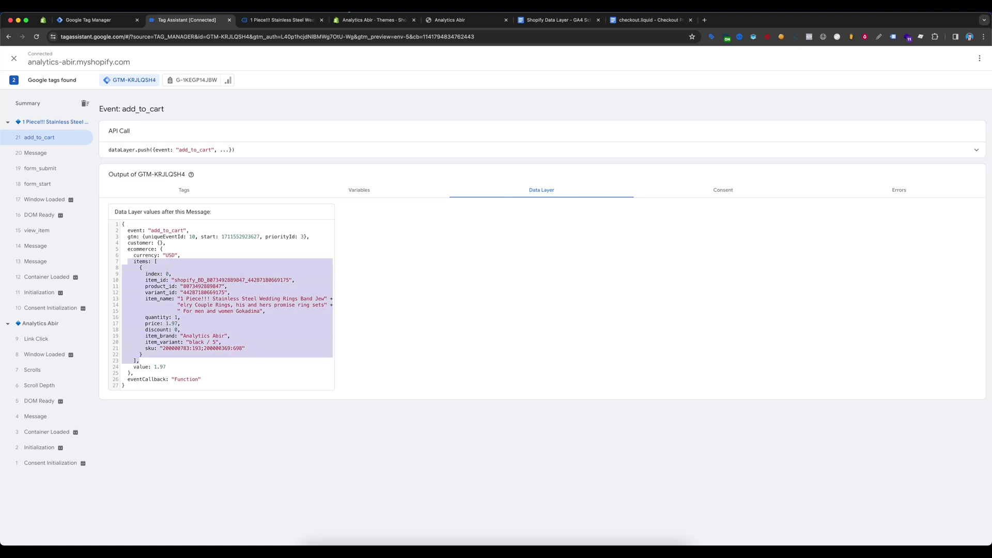
{"action": "left_click", "coordinate": [281, 20]}
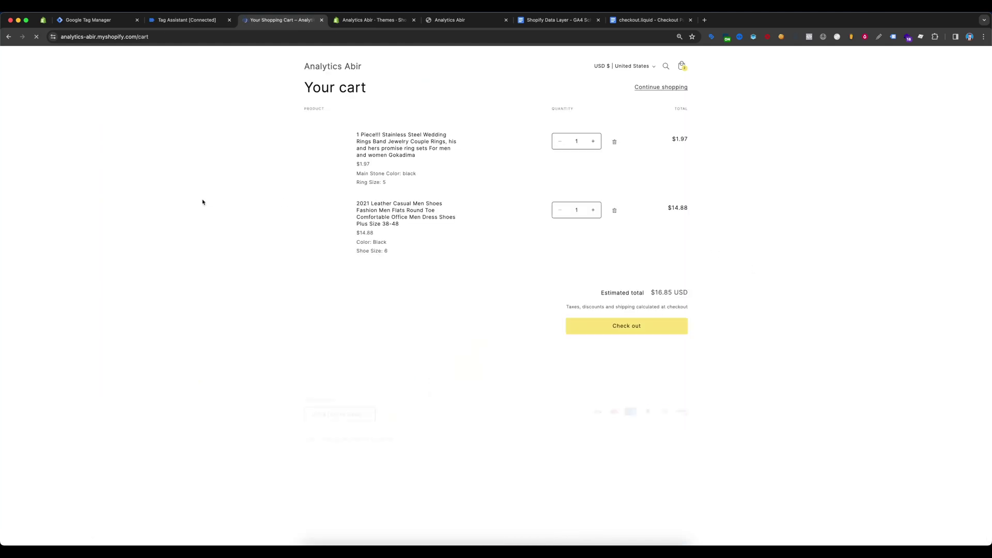
Inspect the view_cart event fired by the cart page.
{"action": "left_click", "coordinate": [191, 19]}
{"action": "left_click", "coordinate": [36, 152]}
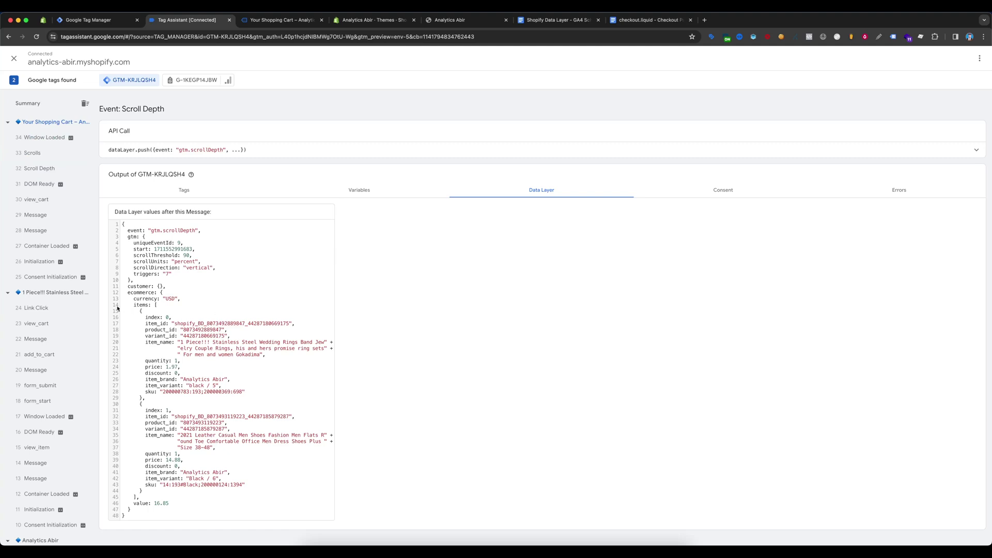
{"action": "left_click", "coordinate": [50, 204]}
{"action": "left_click", "coordinate": [282, 20]}
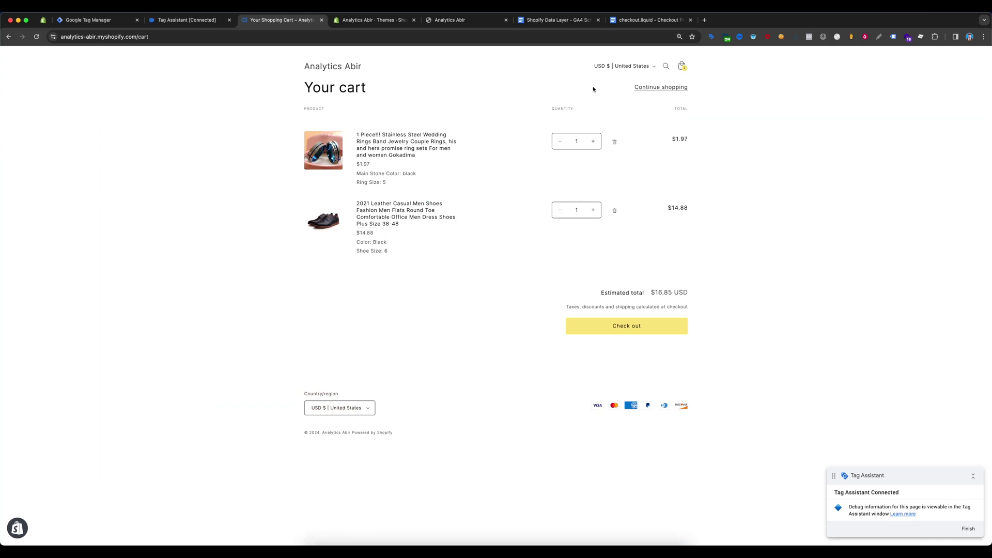
Remove the ring from the cart and verify its 1.97 USD remove_from_cart event data.
{"action": "left_click", "coordinate": [614, 142]}
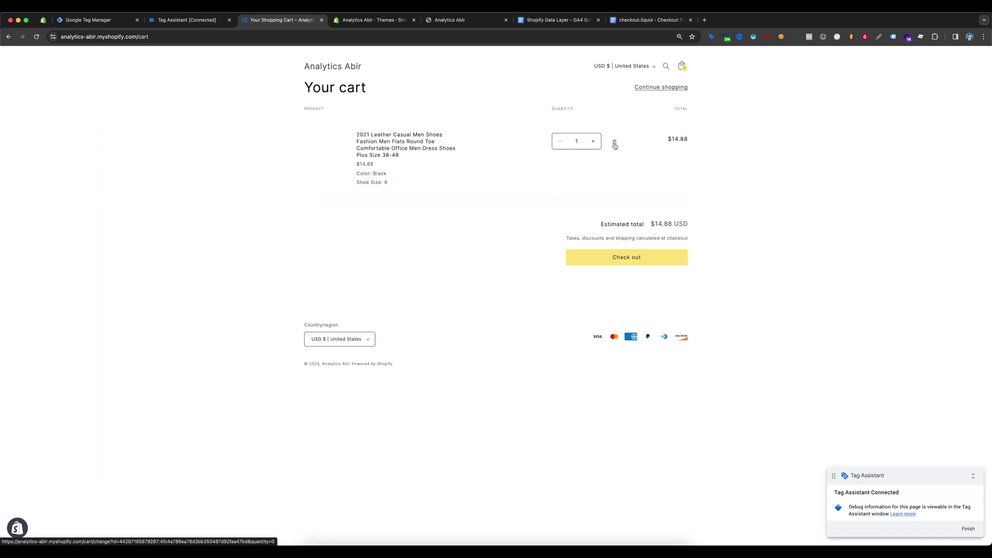
{"action": "left_click", "coordinate": [215, 21]}
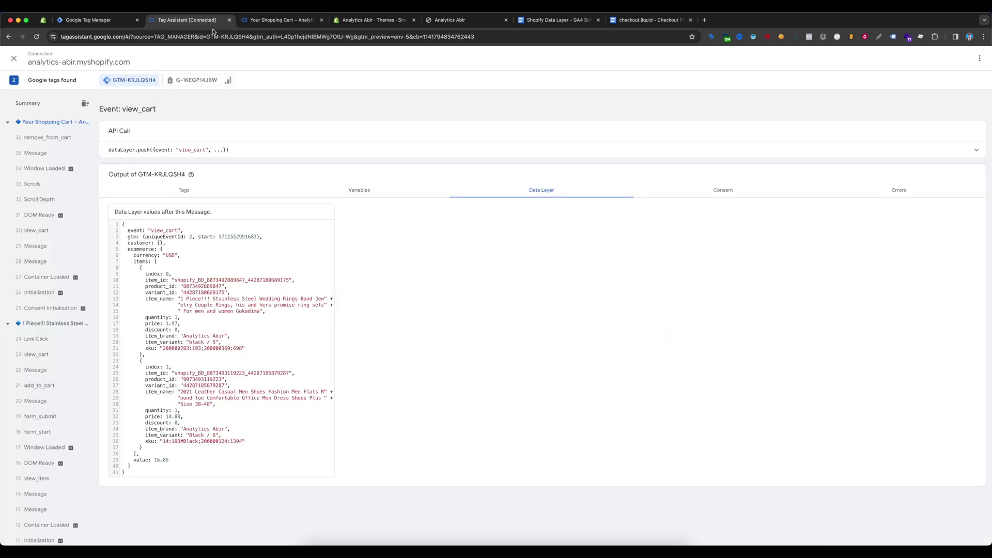
{"action": "left_click", "coordinate": [47, 141]}
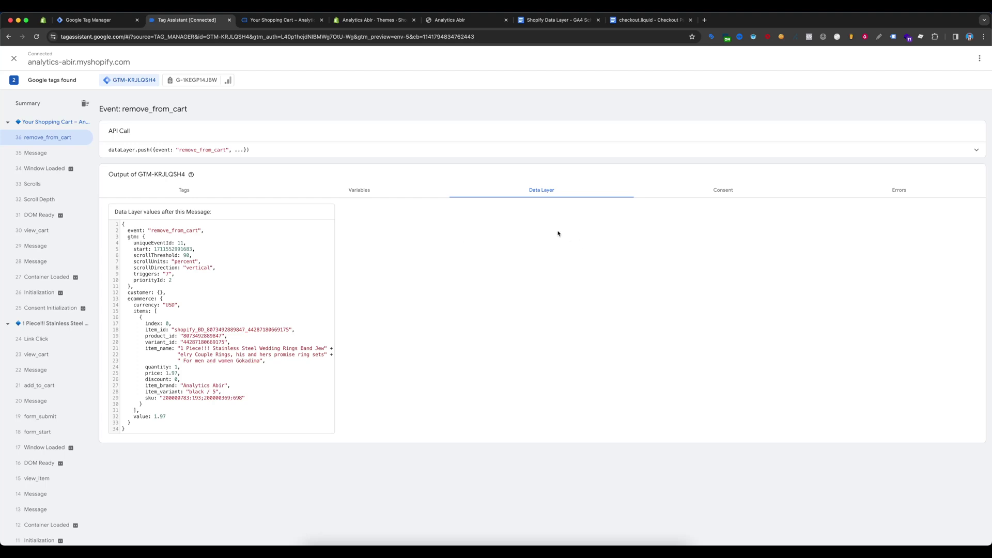
{"action": "left_click_drag", "start_coordinate": [133, 312], "coordinate": [245, 381]}
{"action": "left_click", "coordinate": [284, 20]}
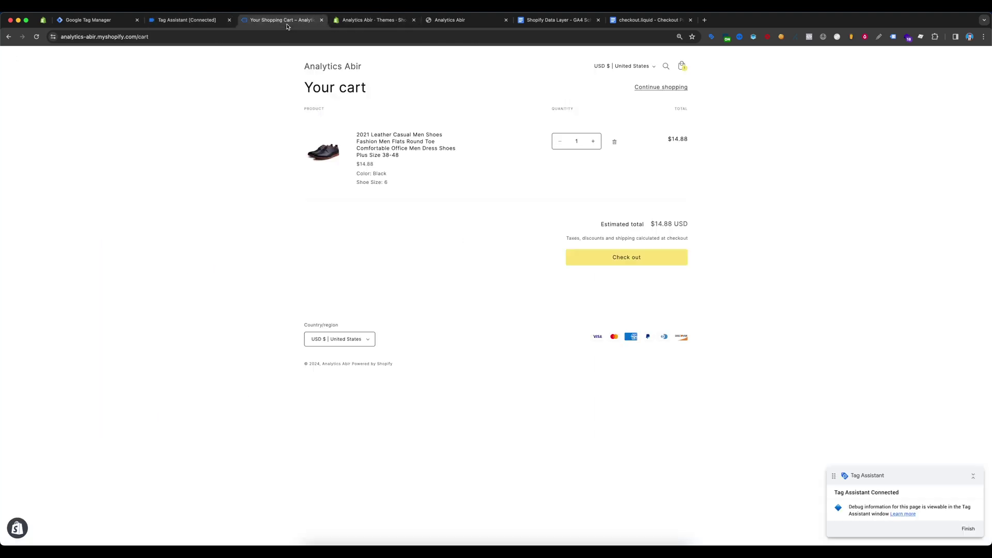
Check out and pay for the shoes, placing the $14.88 USD test order.
{"action": "left_click", "coordinate": [627, 258]}
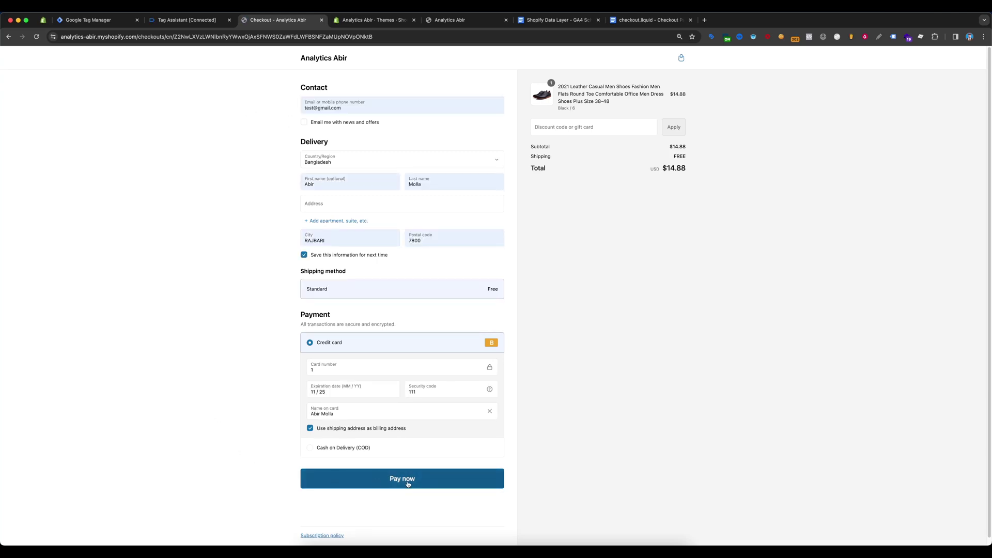
{"action": "left_click", "coordinate": [410, 476]}
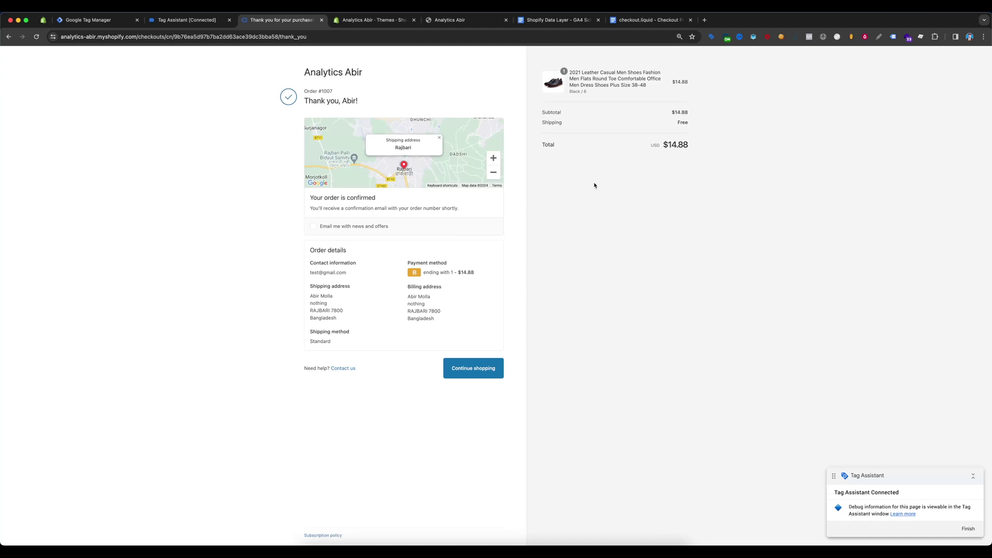
{"action": "left_click", "coordinate": [179, 27]}
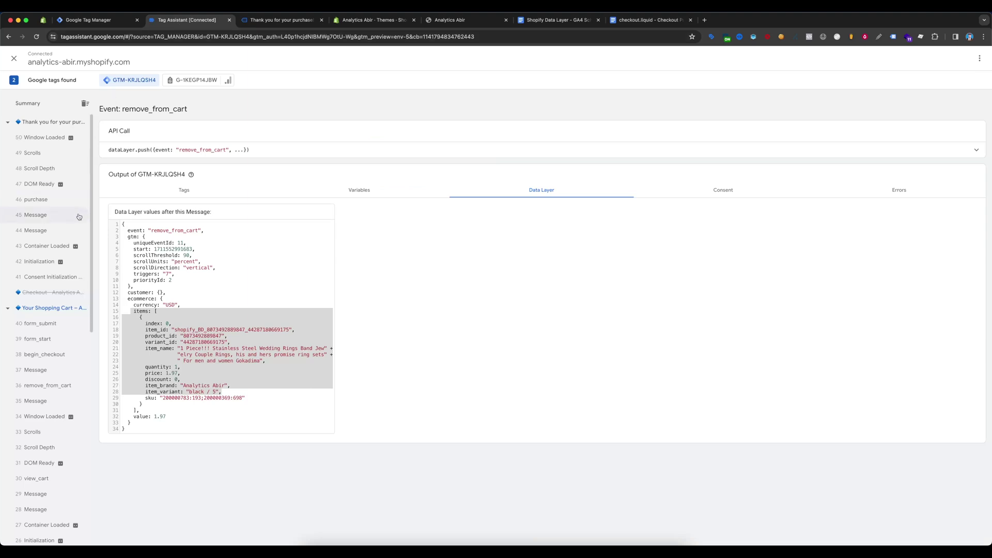
Inspect begin_checkout's data layer showing the shoes item and a value of 14.88.
{"action": "left_click", "coordinate": [41, 357]}
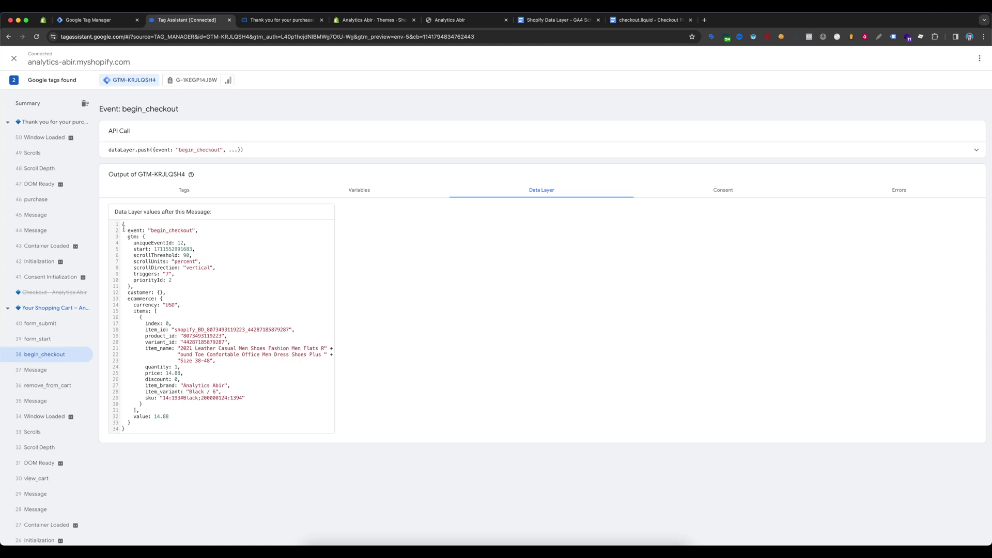
{"action": "left_click_drag", "start_coordinate": [128, 317], "coordinate": [232, 419]}
{"action": "left_click", "coordinate": [242, 425]}
Open the purchase event and review its customer id, name, e-mail and empty phone fields.
{"action": "left_click", "coordinate": [39, 200]}
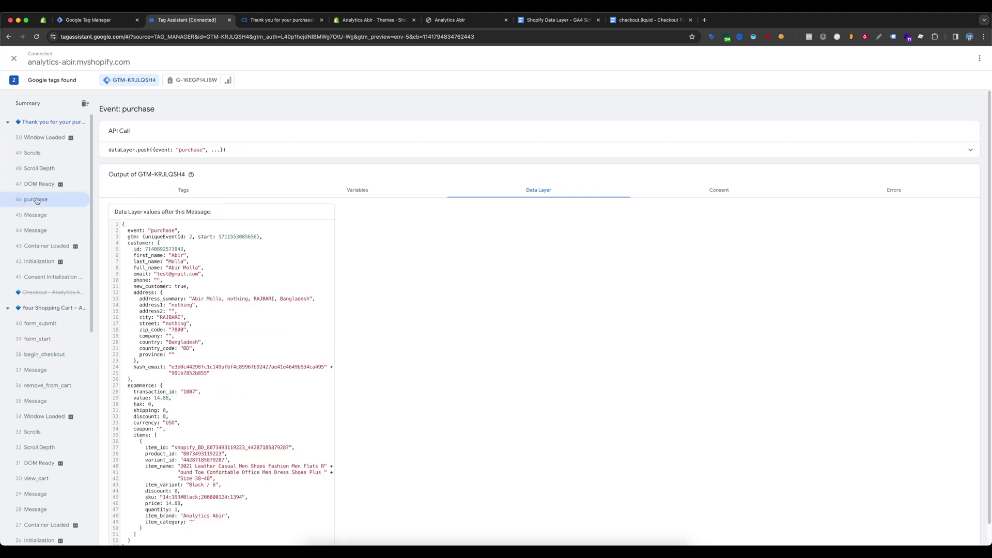
{"action": "scroll", "coordinate": [278, 265], "scroll_direction": "down", "scroll_amount": 1}
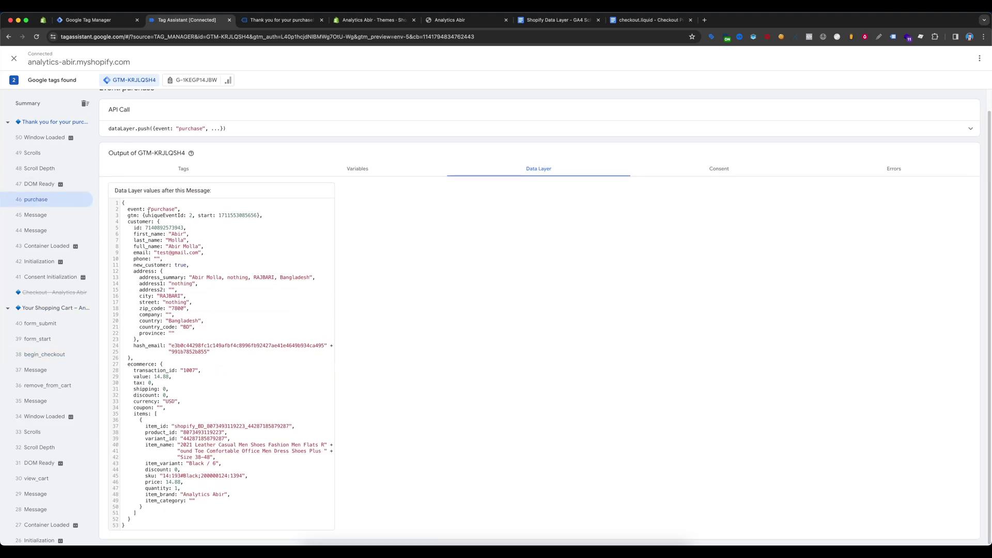
{"action": "left_click_drag", "start_coordinate": [128, 221], "coordinate": [212, 248]}
{"action": "left_click", "coordinate": [211, 248]}
{"action": "left_click_drag", "start_coordinate": [204, 247], "coordinate": [130, 227]}
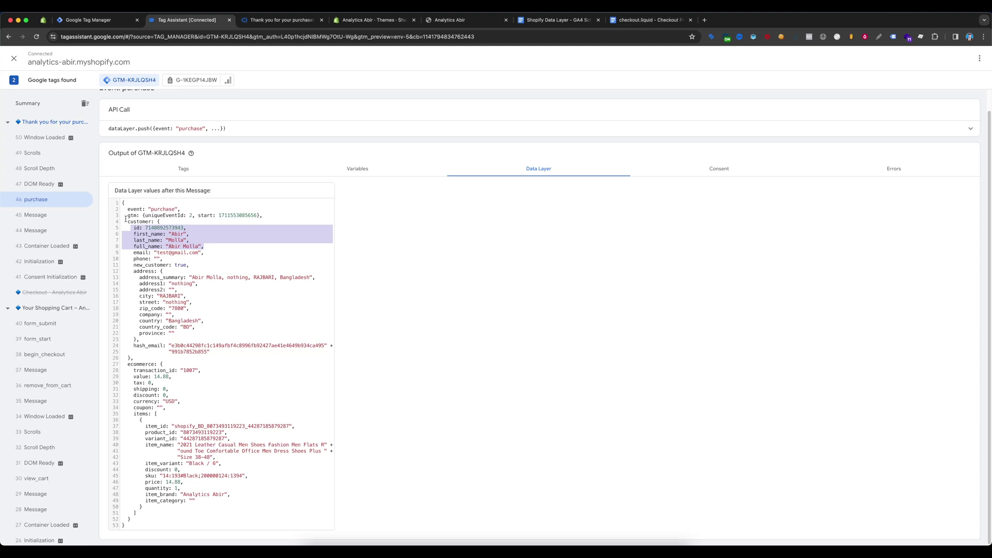
{"action": "left_click_drag", "start_coordinate": [226, 260], "coordinate": [125, 223]}
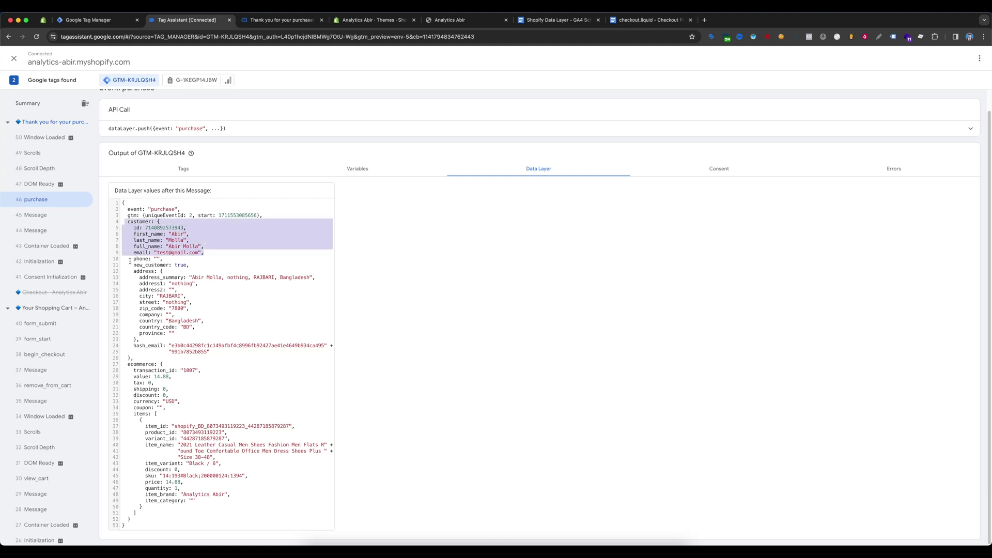
{"action": "left_click_drag", "start_coordinate": [132, 259], "coordinate": [189, 267]}
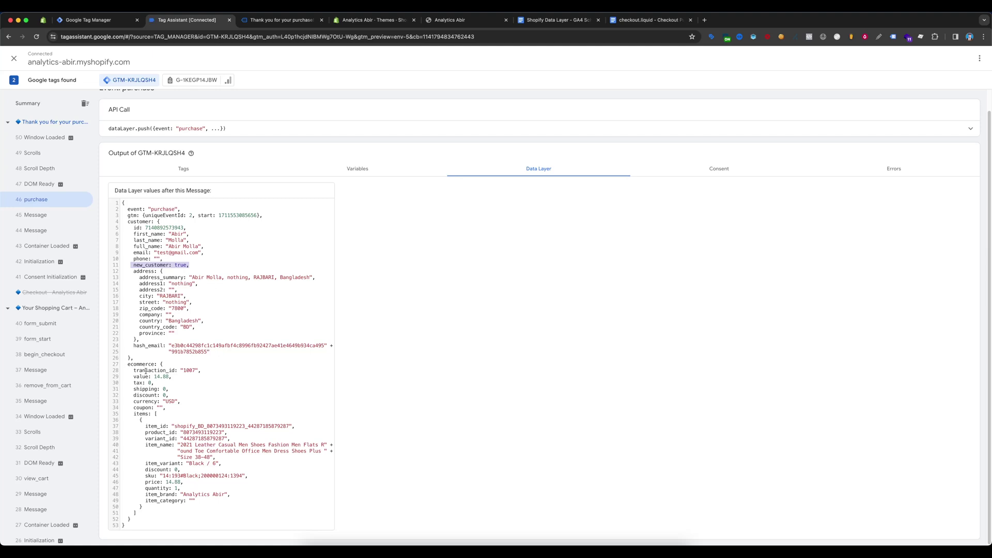
Review the purchase's order totals, with tax, shipping and discount at 0.
{"action": "left_click_drag", "start_coordinate": [145, 376], "coordinate": [200, 526]}
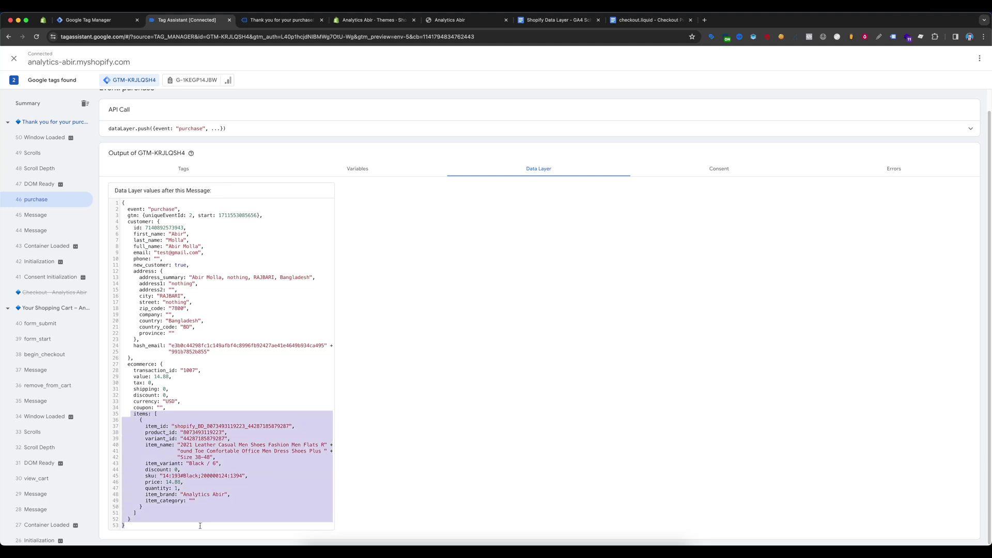
{"action": "left_click", "coordinate": [504, 402]}
{"action": "scroll", "coordinate": [294, 369], "scroll_direction": "up", "scroll_amount": 1}
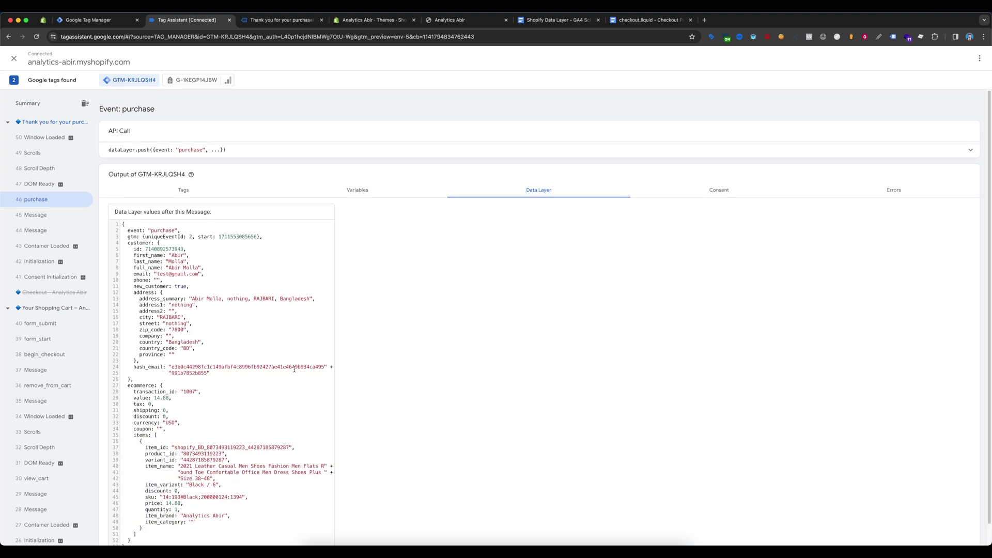